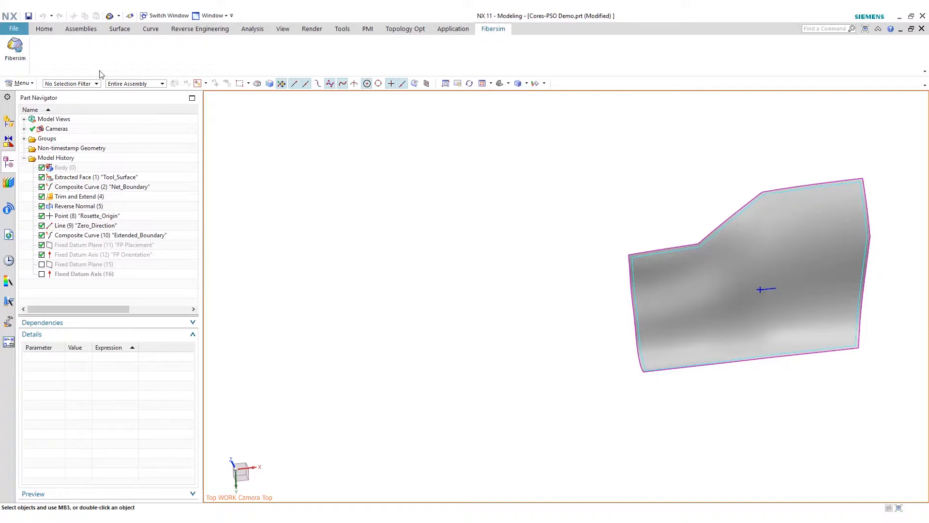
Open Fibersim and review the Skin laminate's geometry on the model and the rosette, ply and core lists.
click(15, 48)
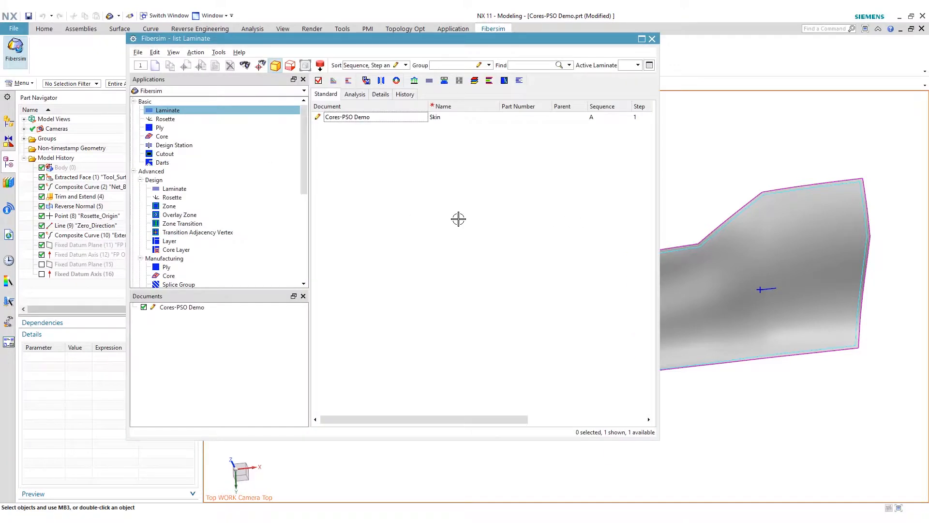
drag(403, 56, 416, 46)
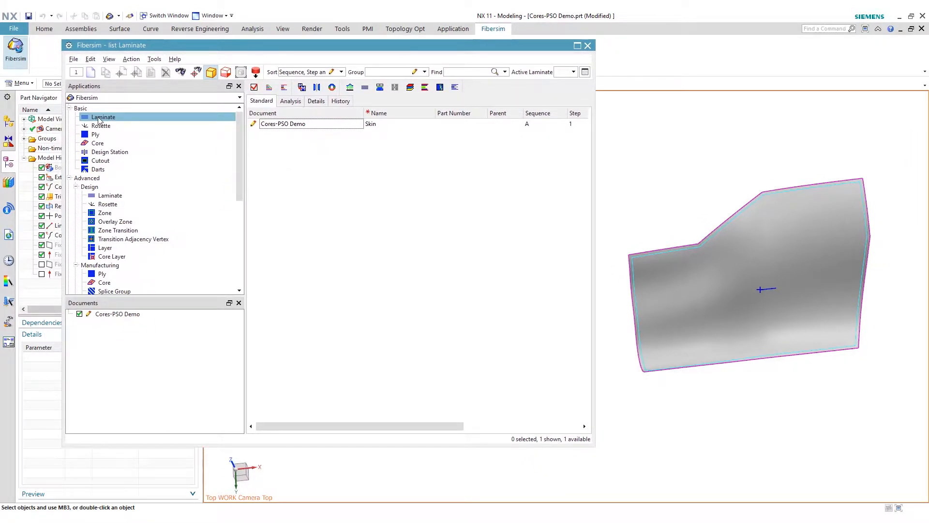
click(316, 126)
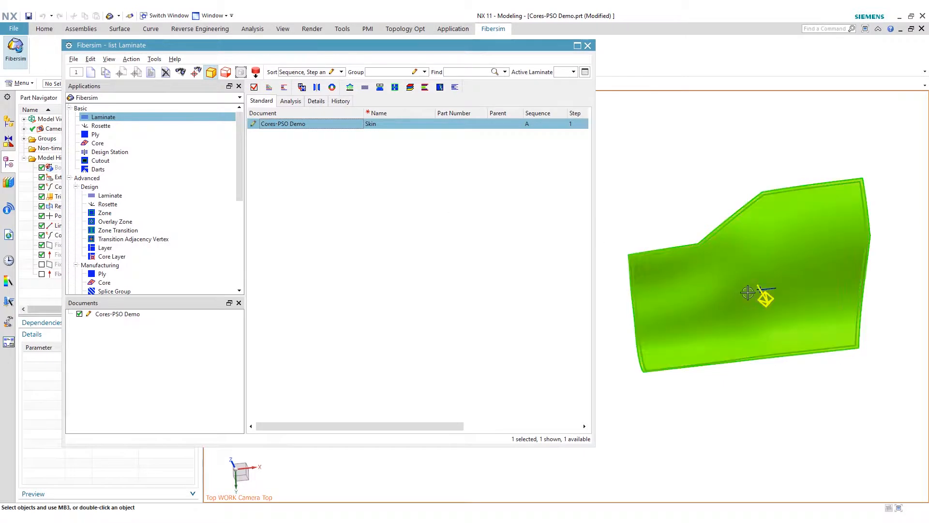
click(99, 127)
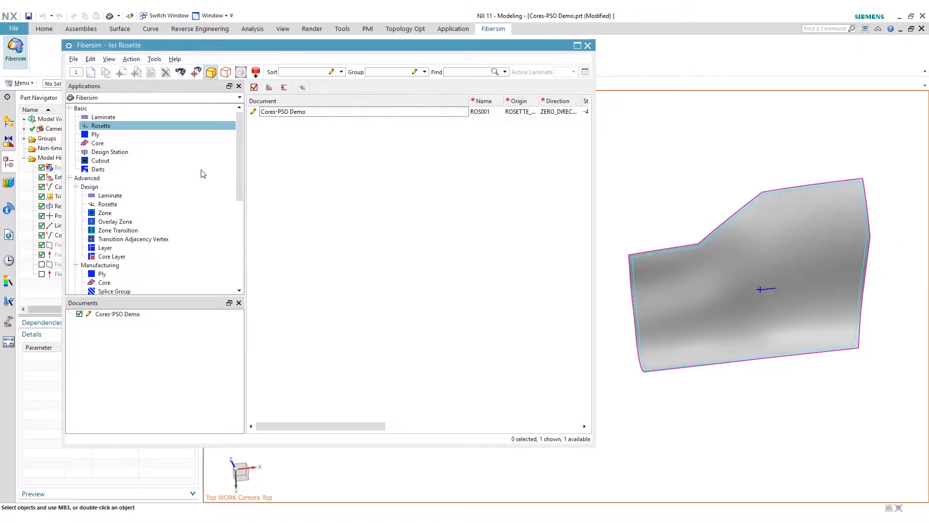
click(97, 137)
click(99, 142)
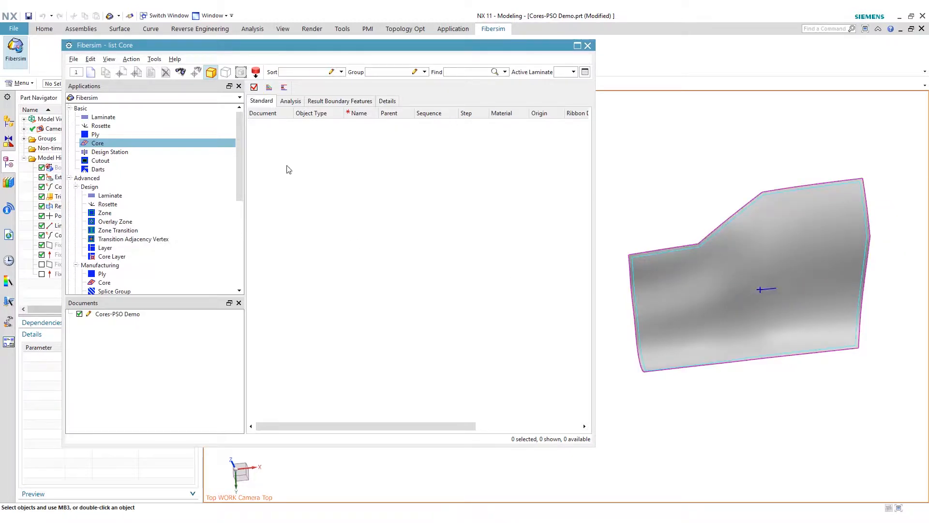
Start Curve Creation and choose the tool surface sheet body as the surface.
click(155, 59)
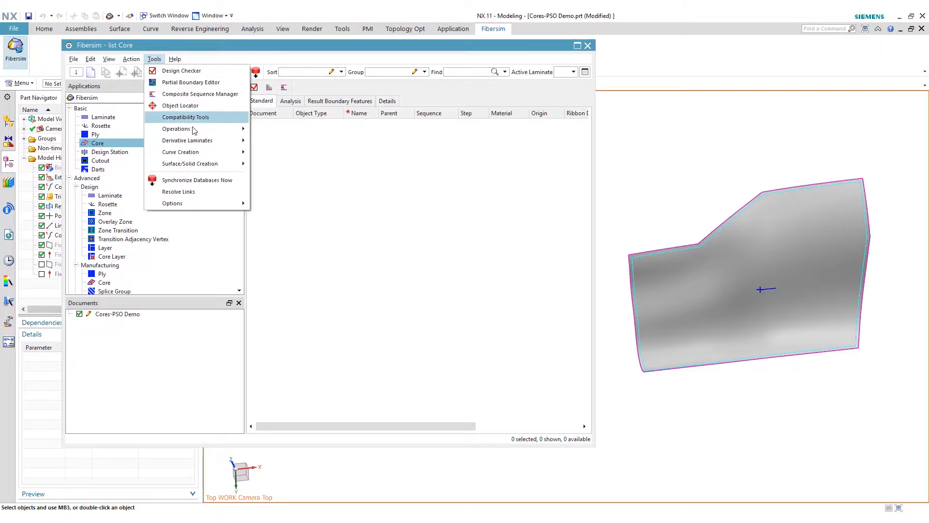
mouse_move(195, 154)
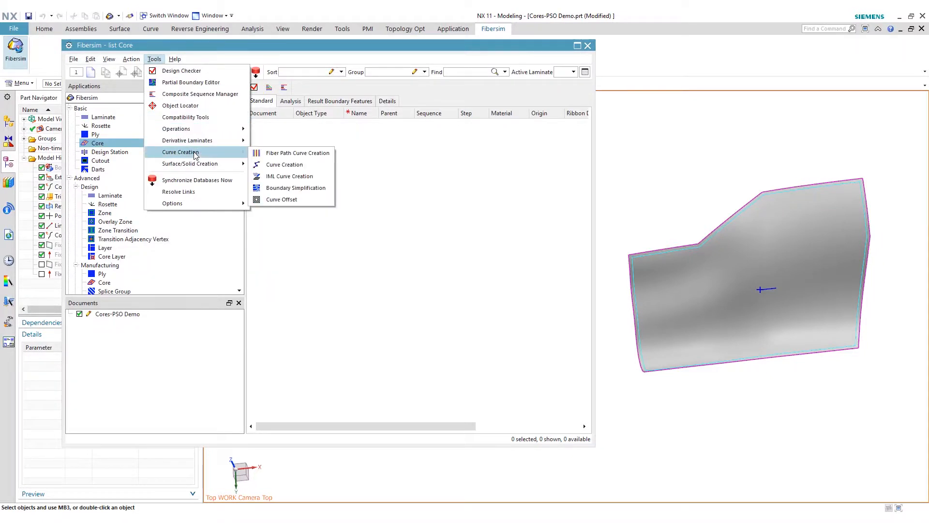
click(286, 164)
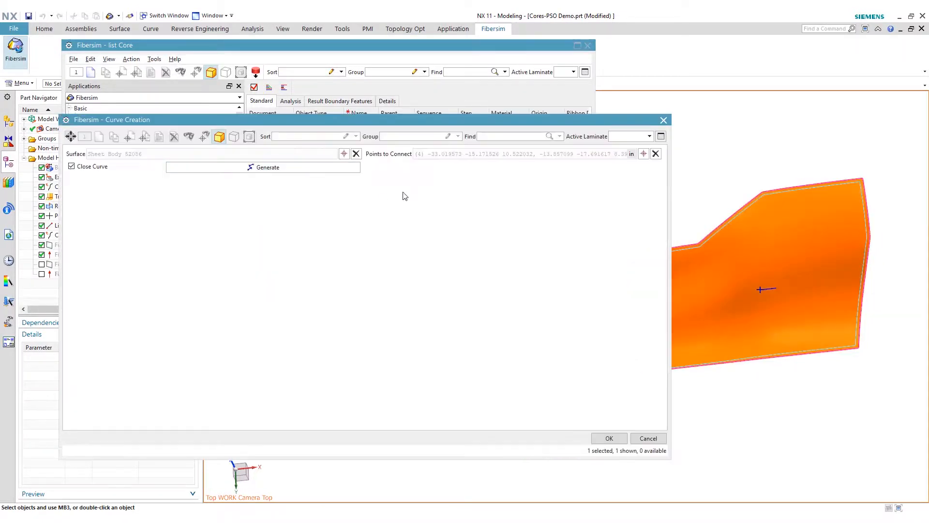
click(344, 154)
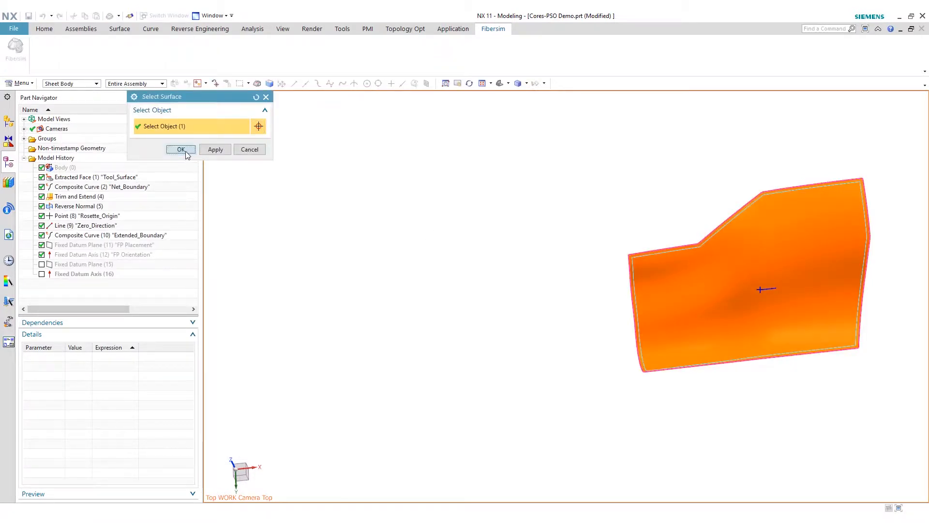
click(186, 152)
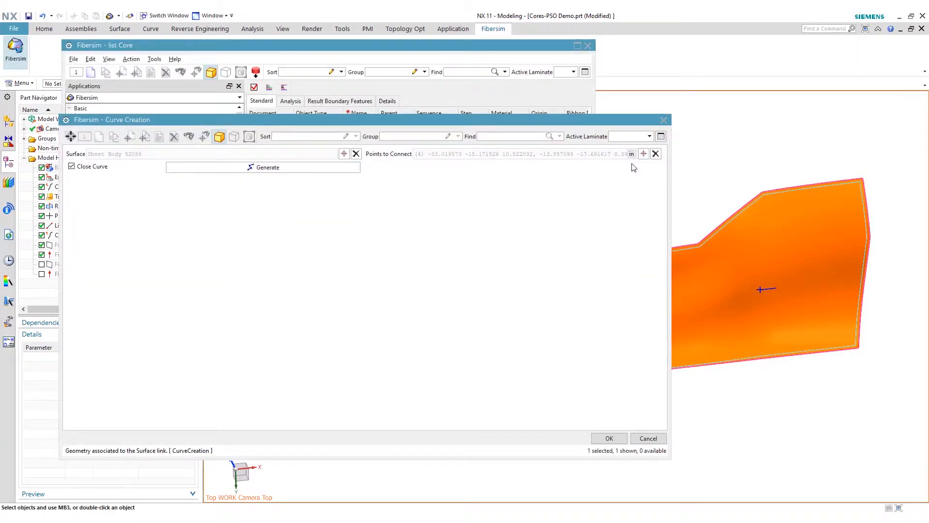
Generate a closed four-sided curve on the tool surface from four points placed around the rosette origin.
click(644, 154)
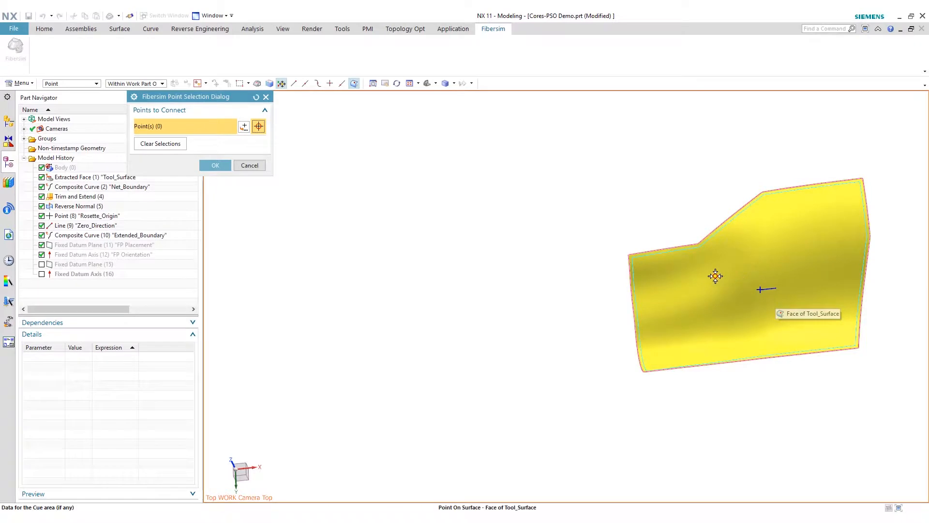
click(715, 276)
click(791, 263)
click(803, 308)
click(722, 315)
click(216, 165)
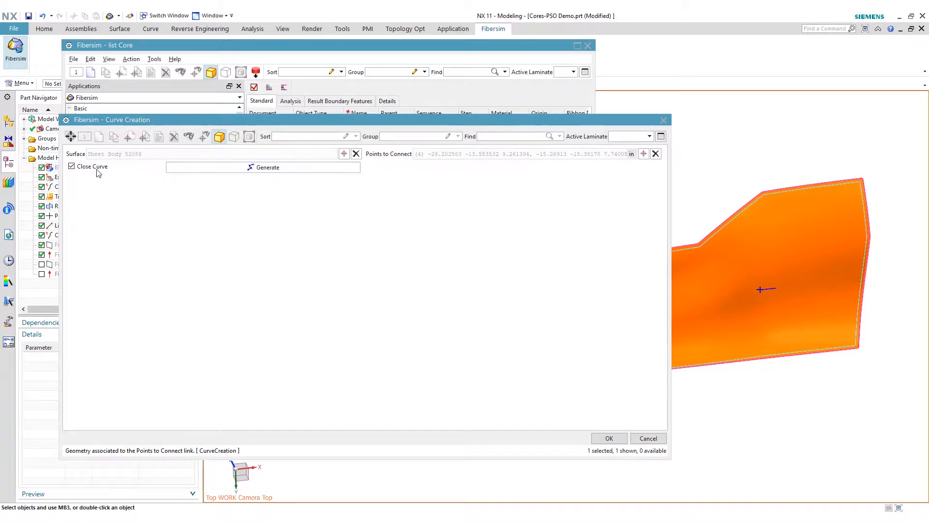
click(214, 167)
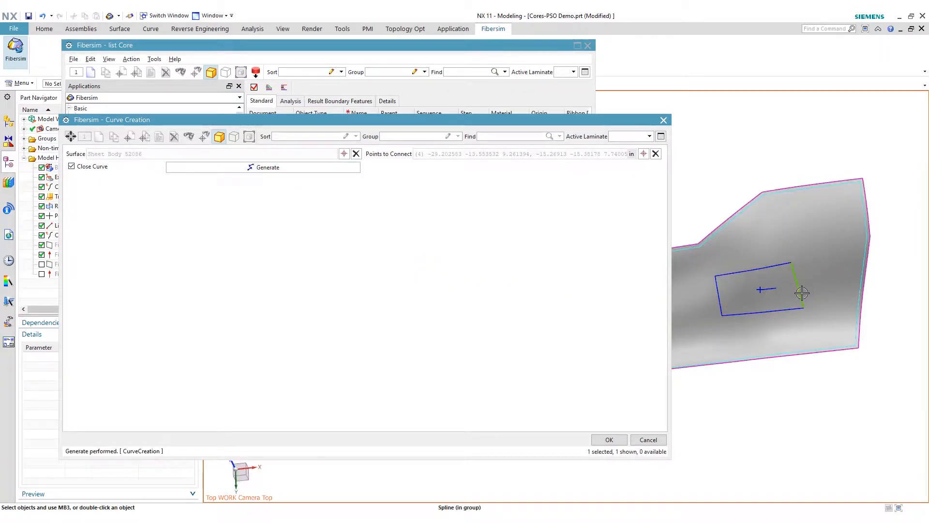
click(610, 439)
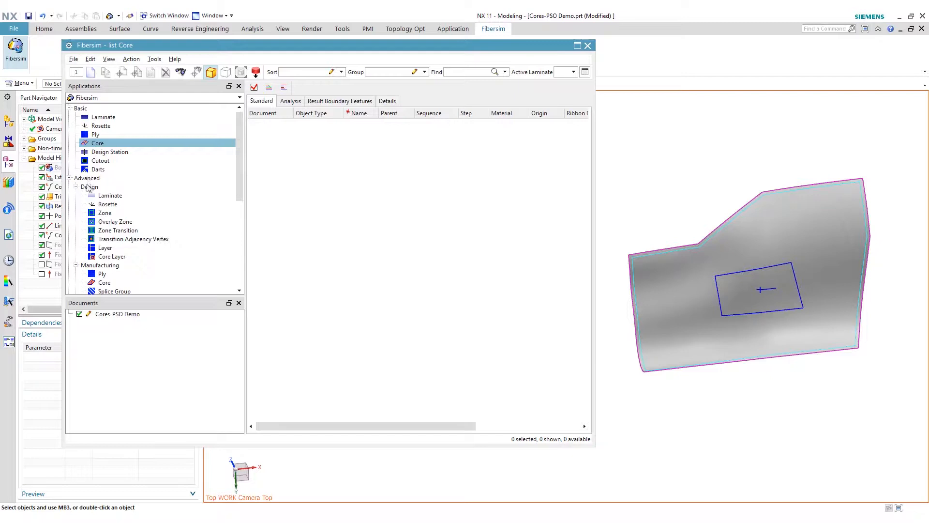
Start a new design zone in the Skin laminate.
click(105, 213)
right_click(332, 157)
click(340, 160)
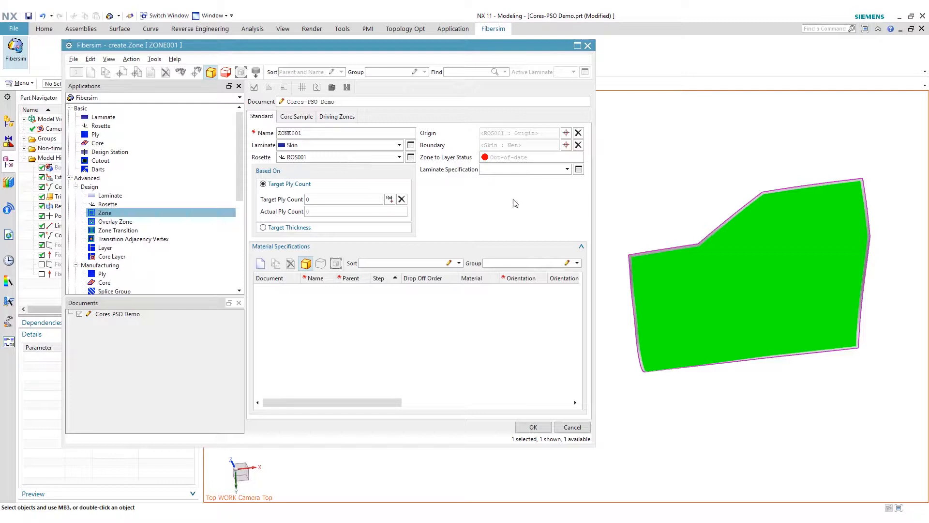
Start a new laminate specification for the zone, with the color Yellow and the name 4p.
click(579, 169)
right_click(268, 179)
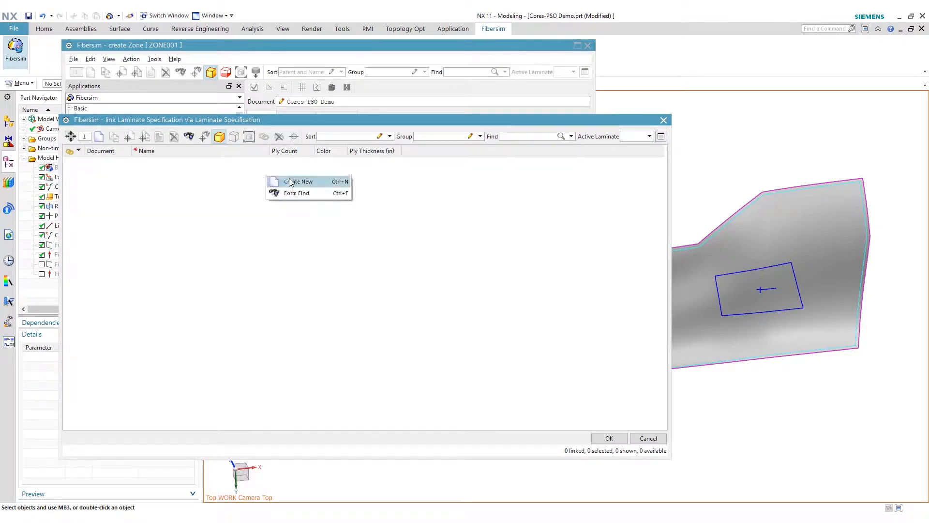
click(285, 180)
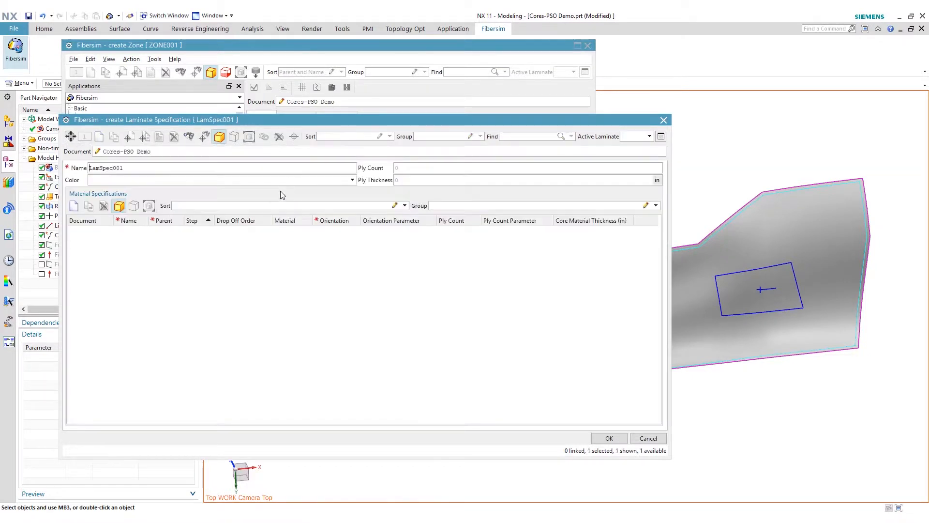
click(353, 180)
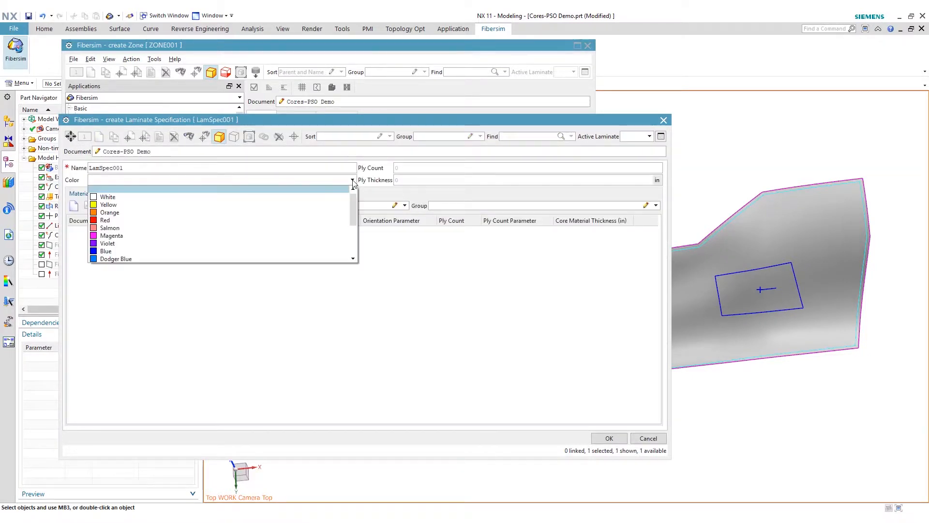
click(165, 205)
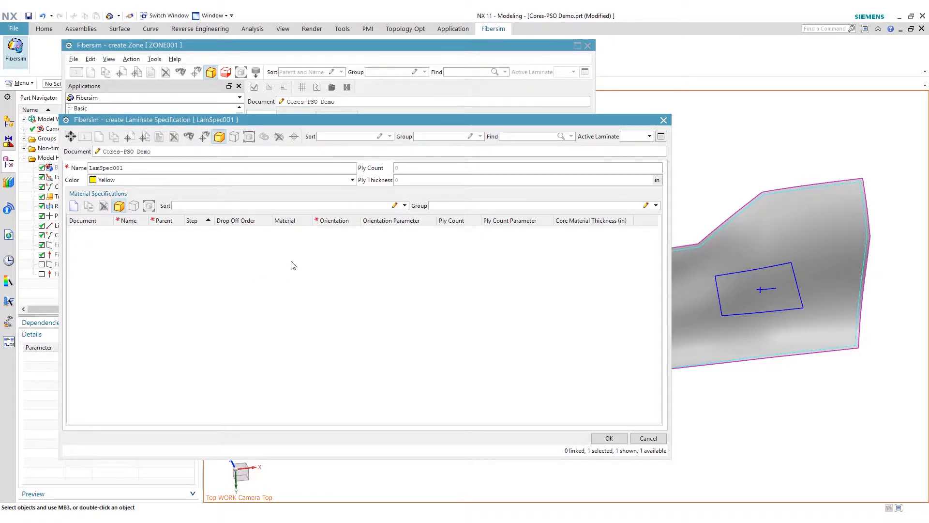
double_click(92, 167)
text(4p)
Add four material specifications to the 4p laminate specification by creating one and duplicating it.
right_click(300, 243)
click(323, 249)
right_click(248, 239)
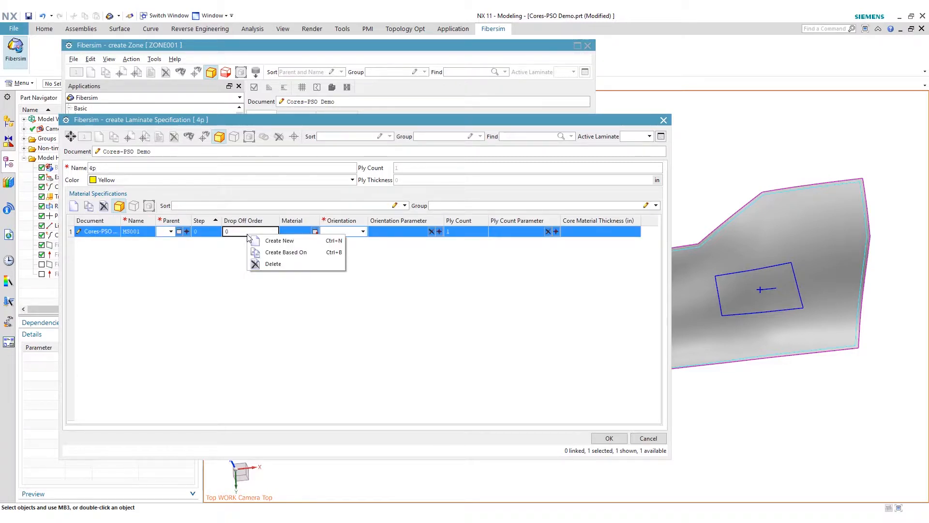
click(286, 252)
ctrl+click(248, 234)
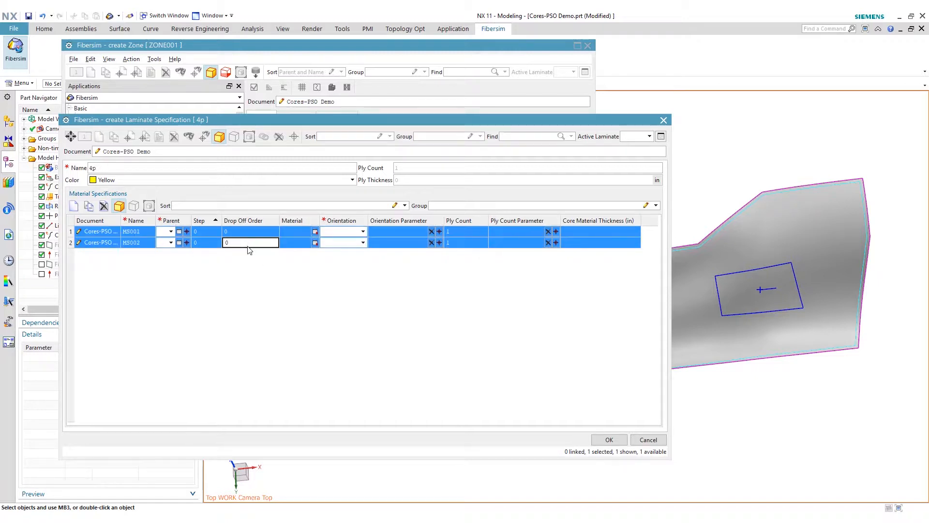
right_click(250, 236)
click(285, 259)
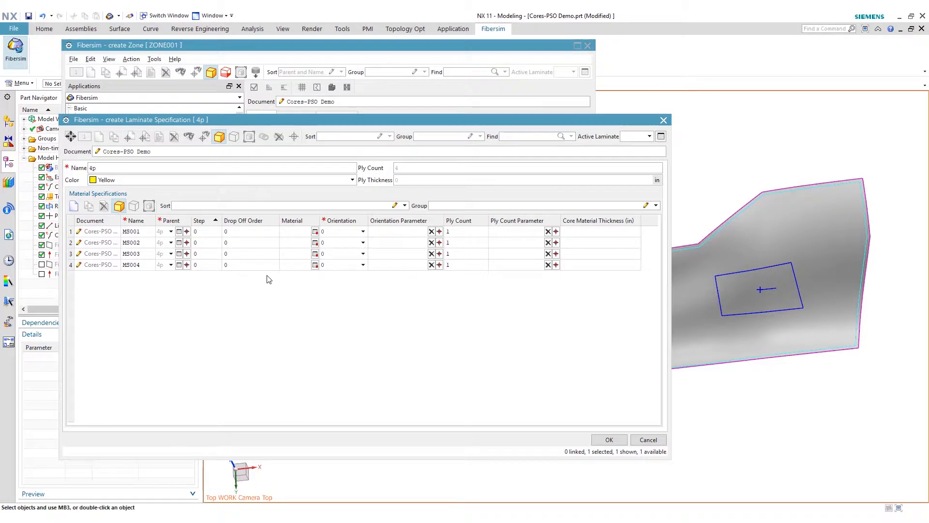
Set the step values of the four material specifications to 10, 20, 30 and 40.
click(208, 232)
click(208, 232)
text(10)
click(207, 242)
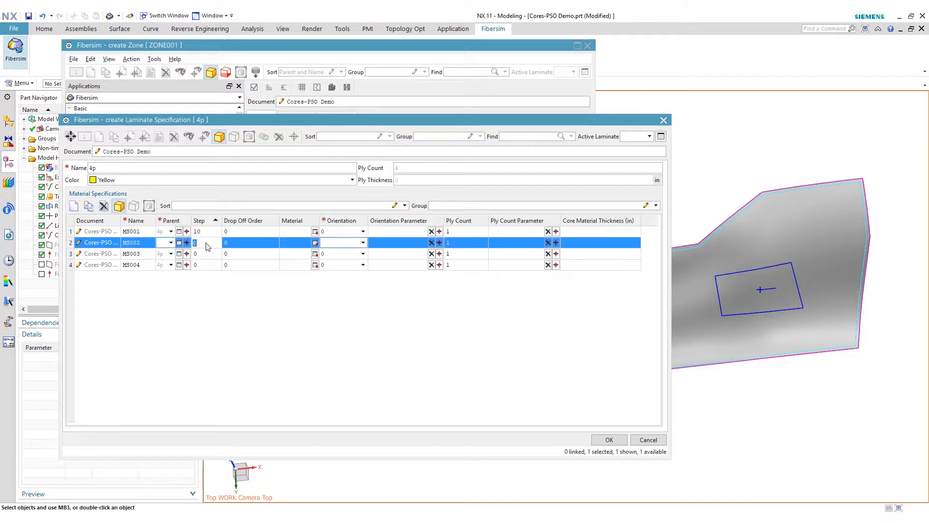
click(203, 254)
text(30)
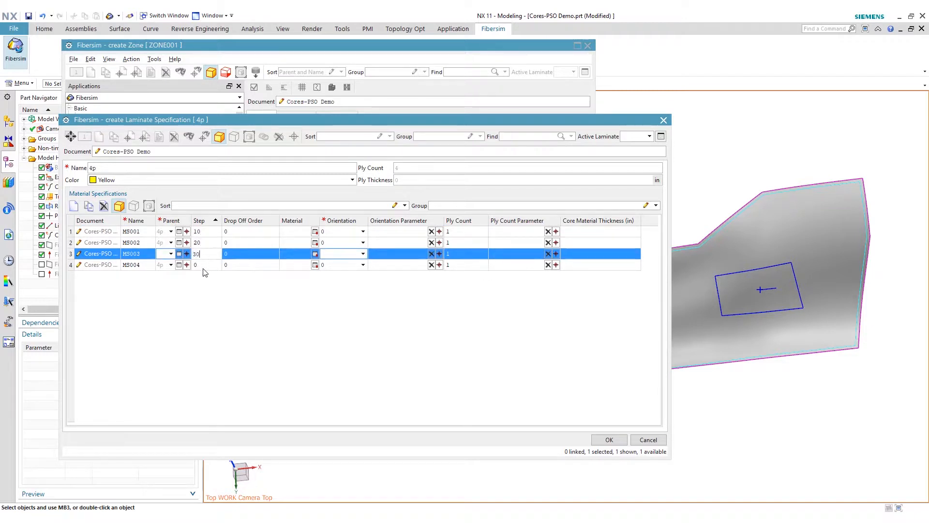
click(205, 265)
click(260, 305)
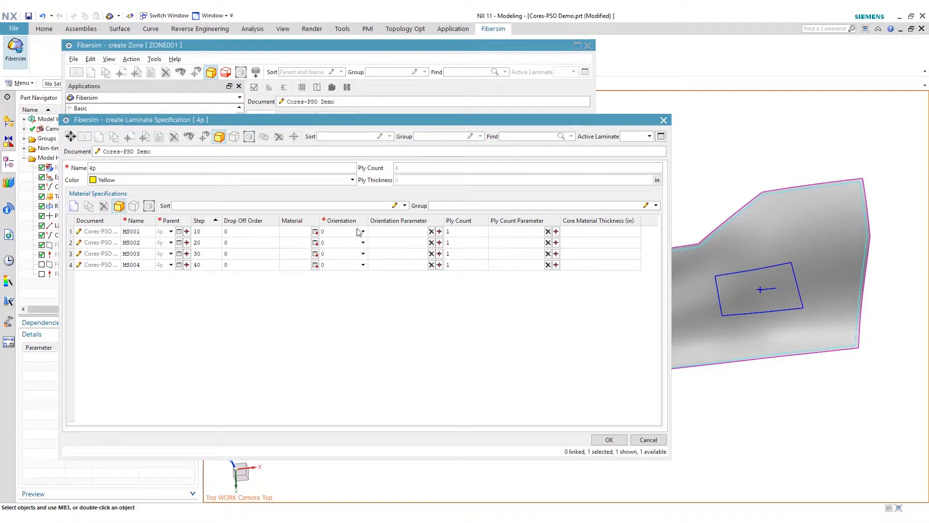
Set the orientations of the second, third and fourth material specifications to 45, 90 and -45.
click(363, 243)
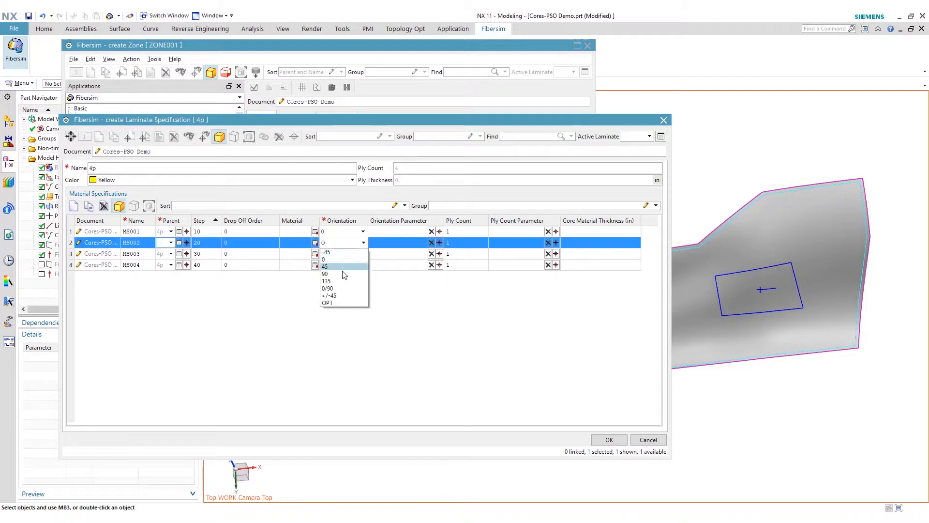
click(343, 267)
click(364, 254)
click(364, 254)
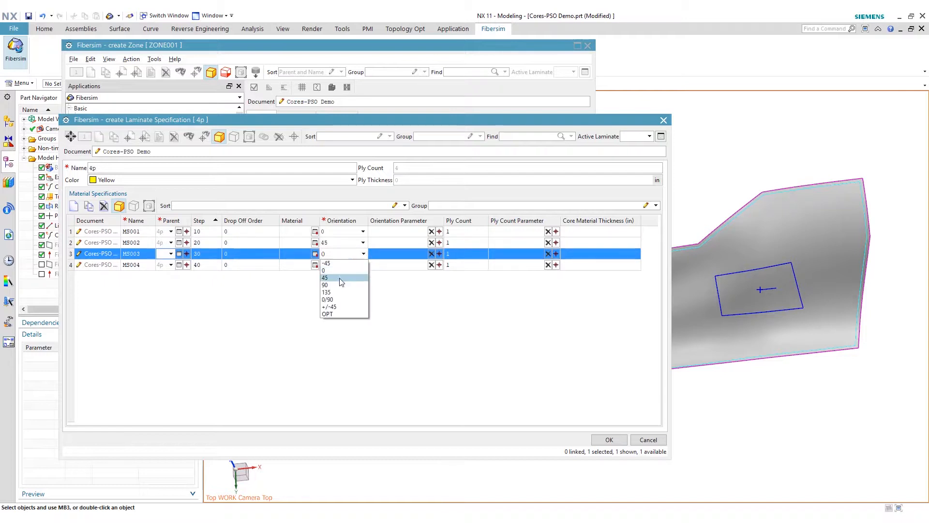
click(333, 285)
click(364, 265)
click(364, 265)
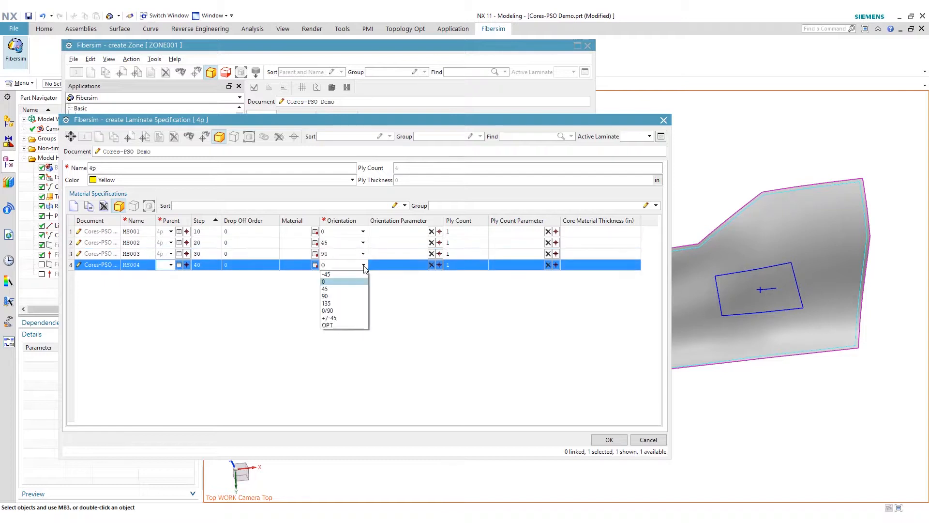
click(334, 275)
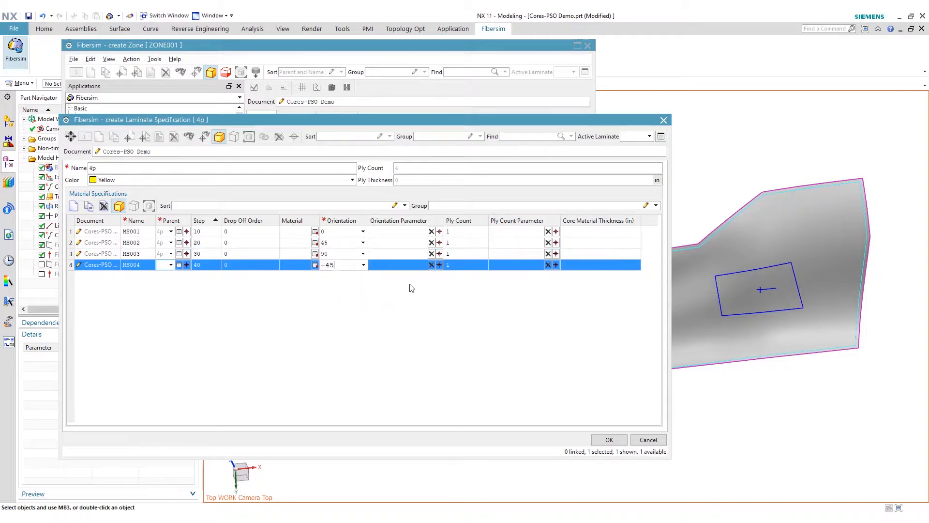
Assign the PPG-PL-3K material to all four material specifications of the 4p laminate specification.
click(315, 232)
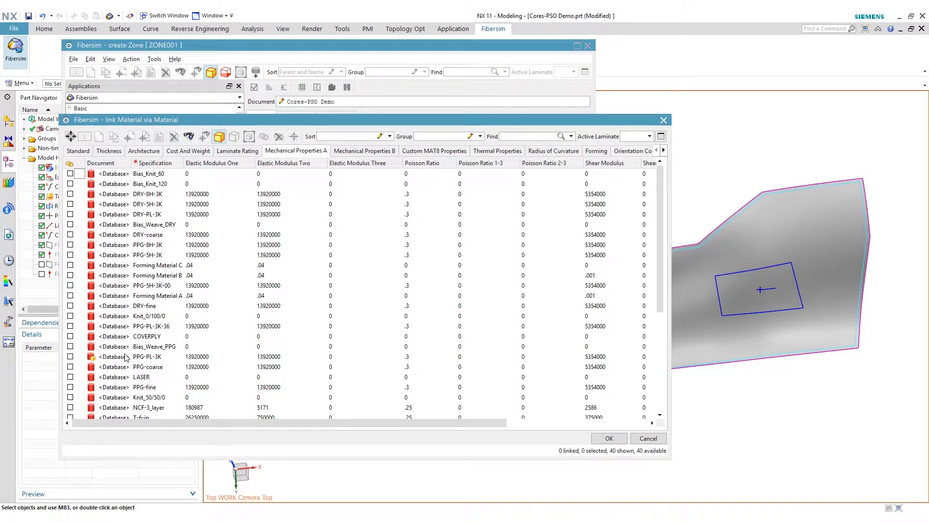
click(70, 357)
click(610, 438)
click(314, 242)
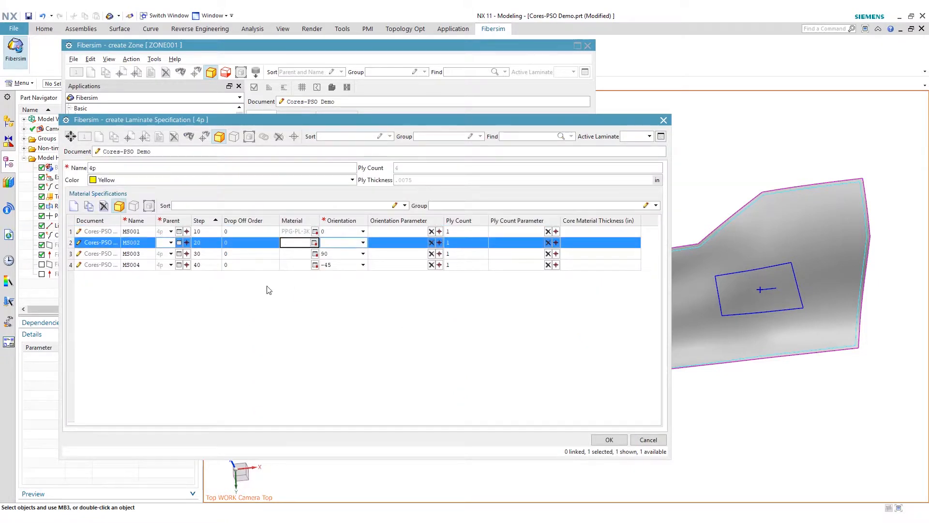
click(314, 243)
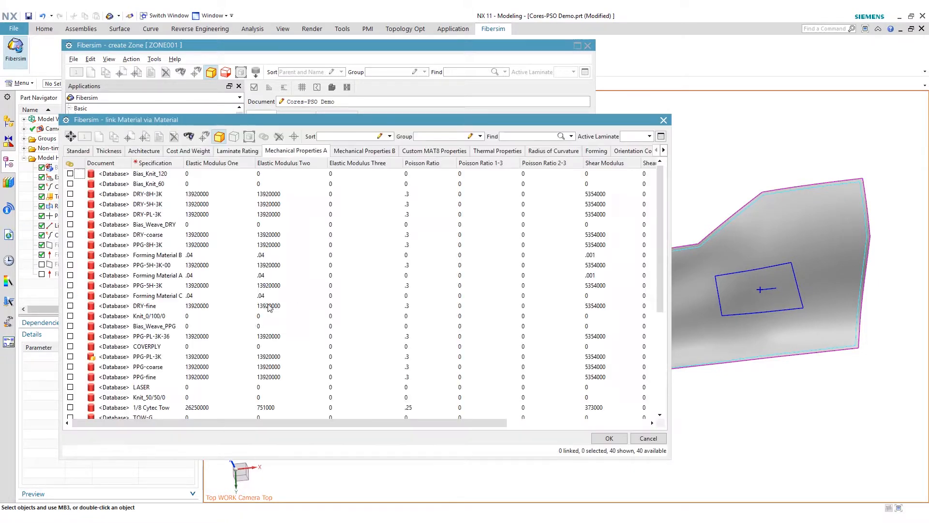
click(71, 357)
click(609, 439)
click(315, 254)
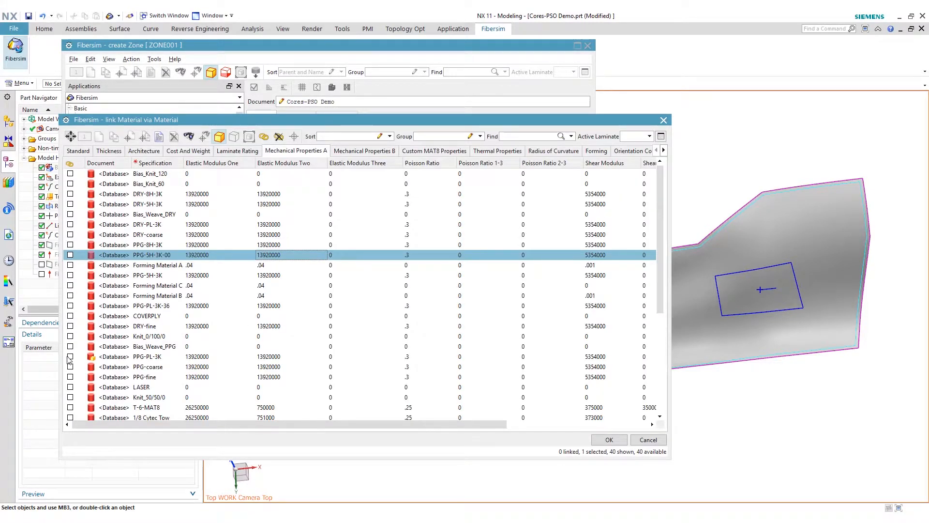
click(610, 439)
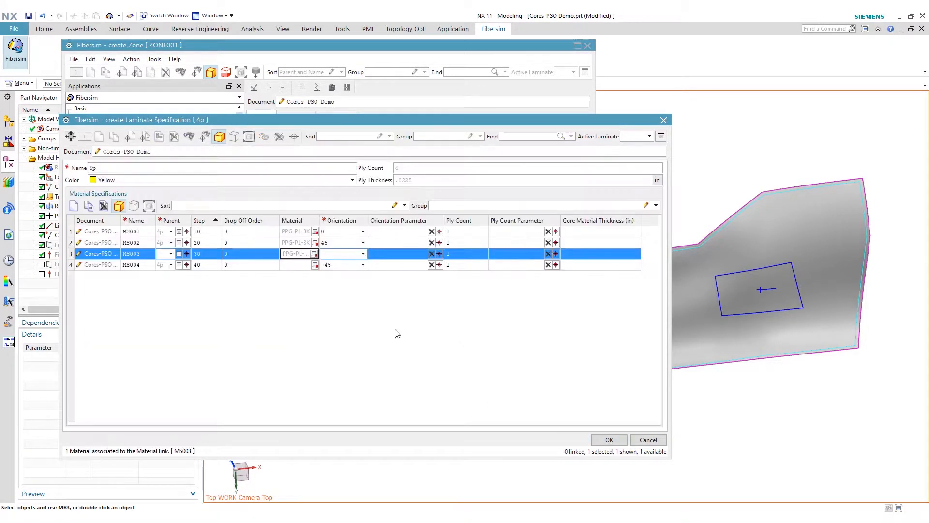
click(316, 266)
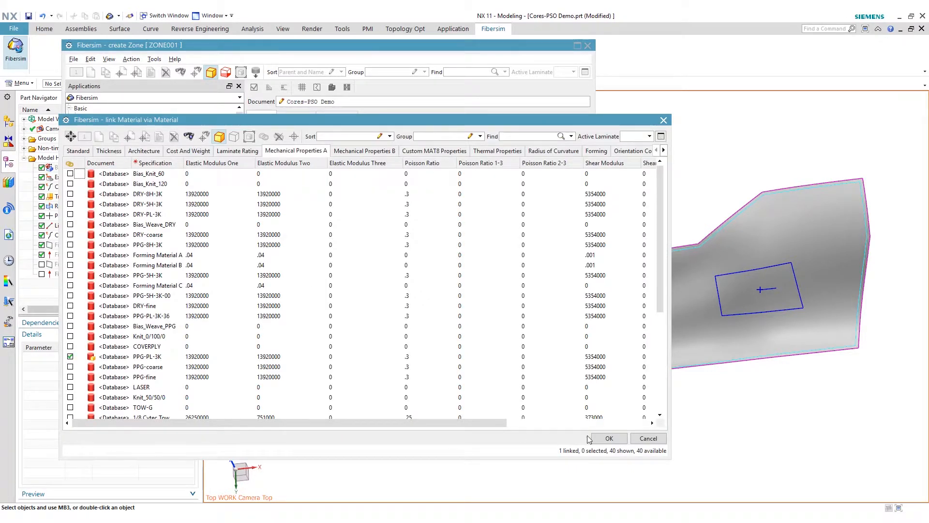
click(608, 439)
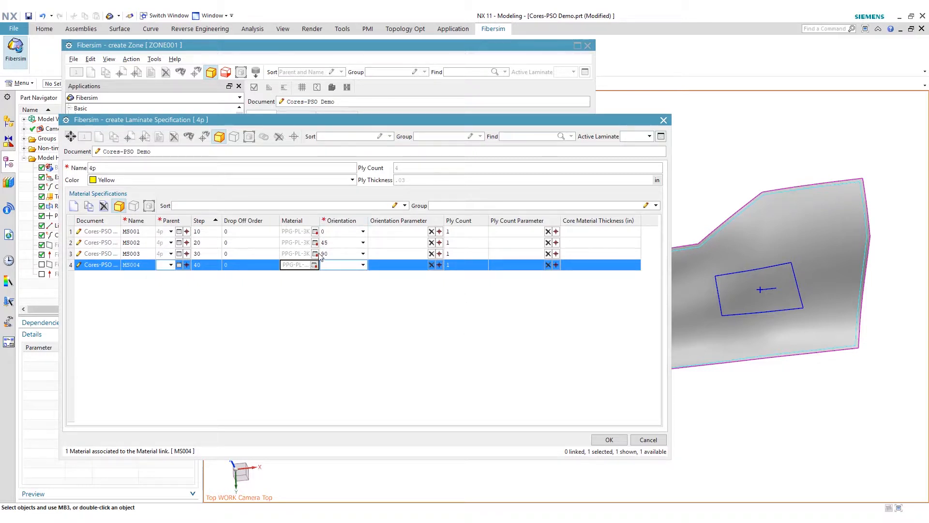
Finish the 4p laminate specification, link it to the zone and set the target ply count to 4.
click(609, 440)
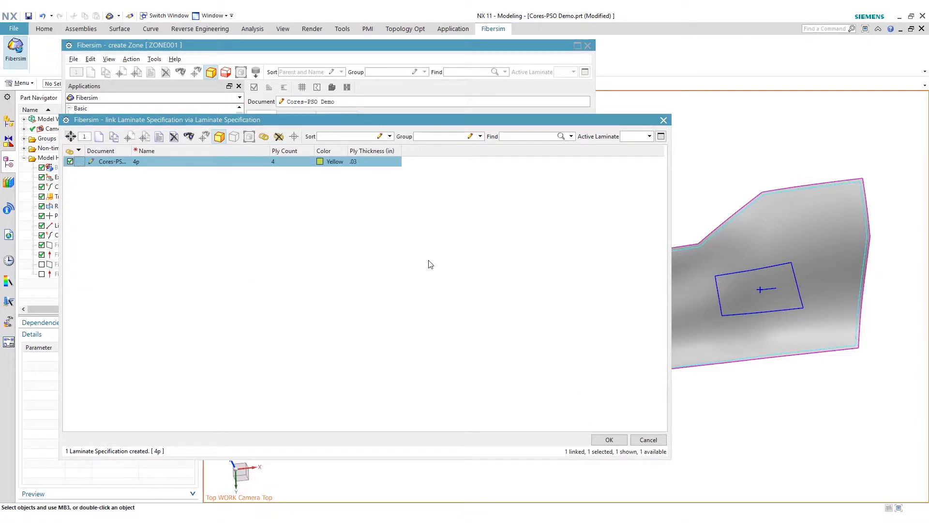
click(218, 138)
click(609, 439)
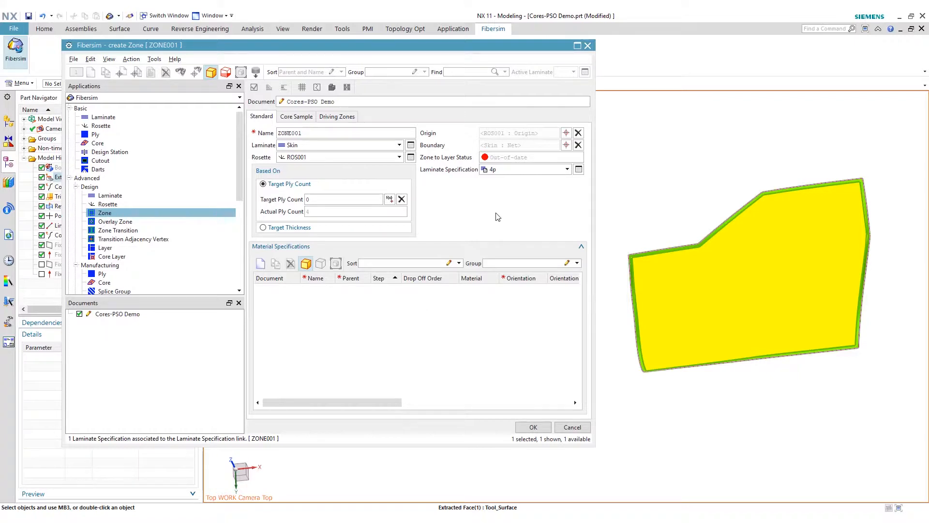
double_click(335, 200)
text(4)
Set the zone's origin to an associative point on the tool surface outside the inner closed boundary curve.
click(567, 134)
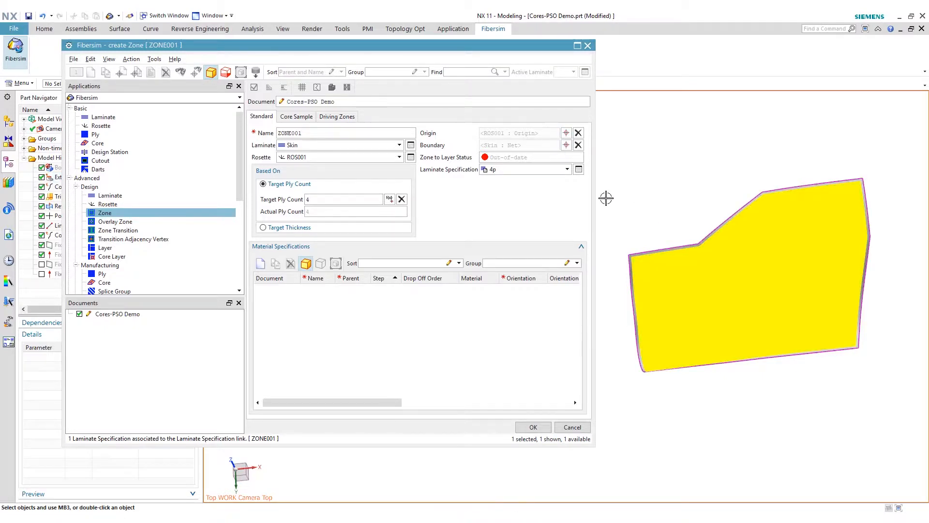
click(211, 72)
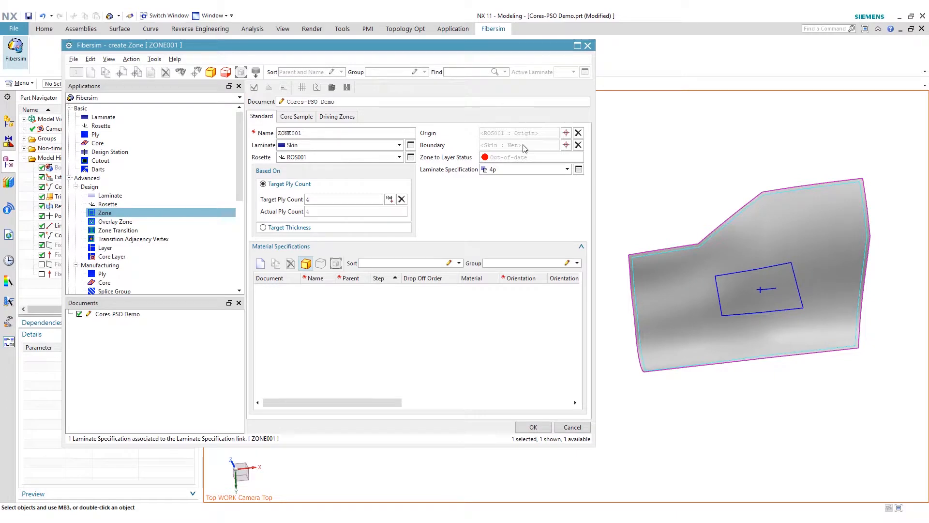
click(566, 133)
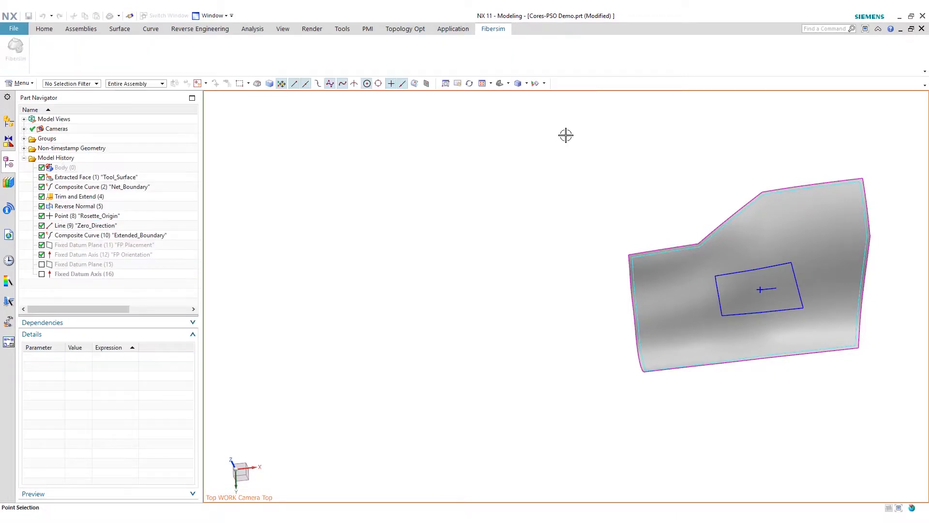
click(820, 258)
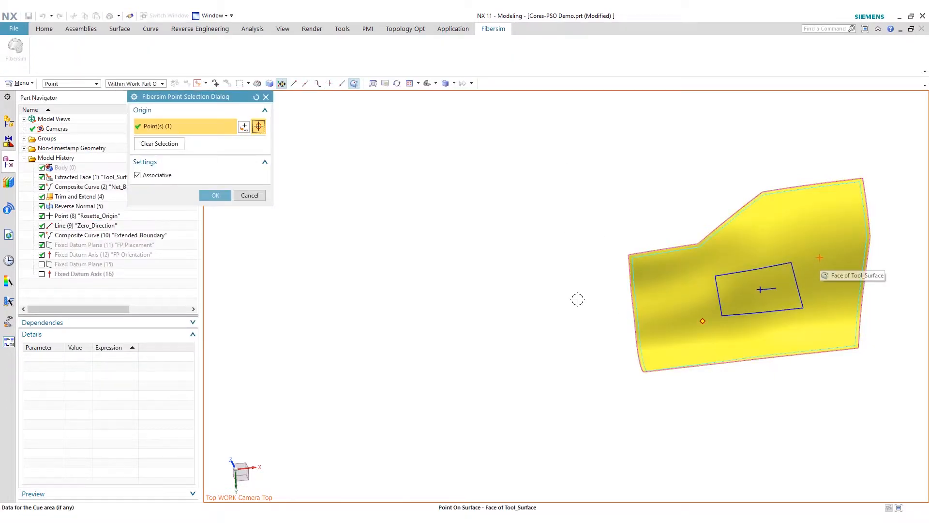
click(216, 195)
Use the four connected curves of the inner closed loop as the zone's boundary and create the zone.
click(567, 145)
click(737, 272)
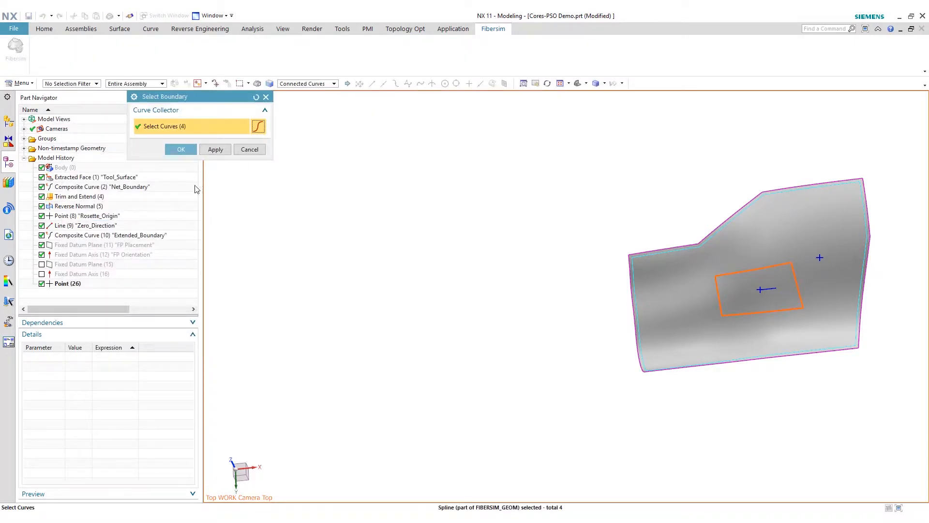
click(181, 149)
click(214, 74)
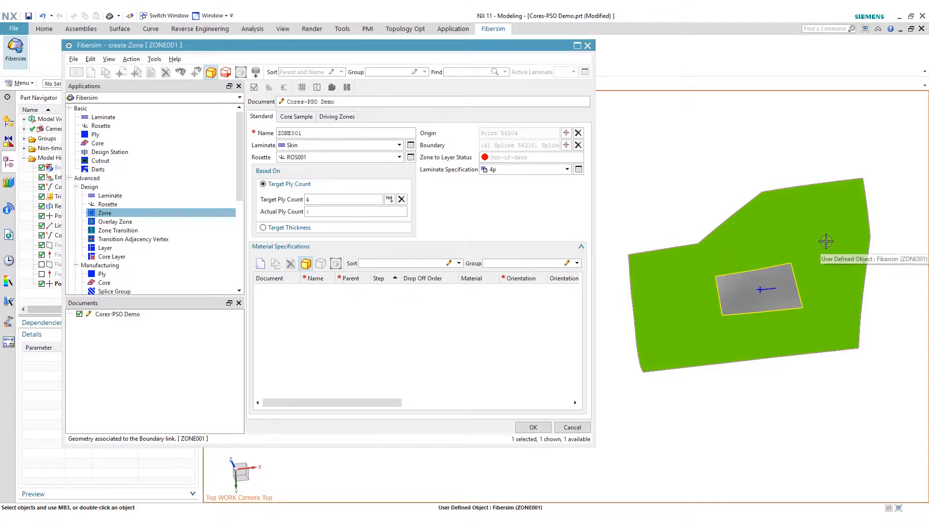
click(211, 72)
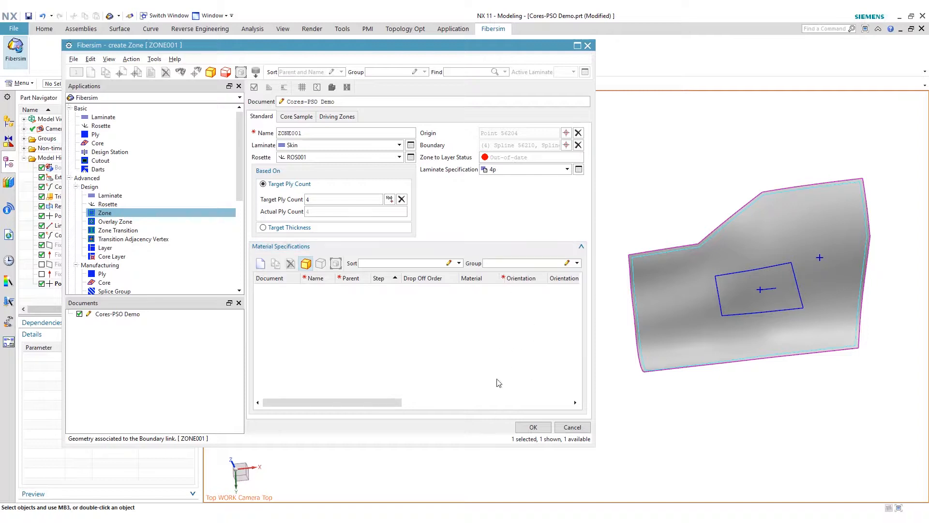
click(533, 428)
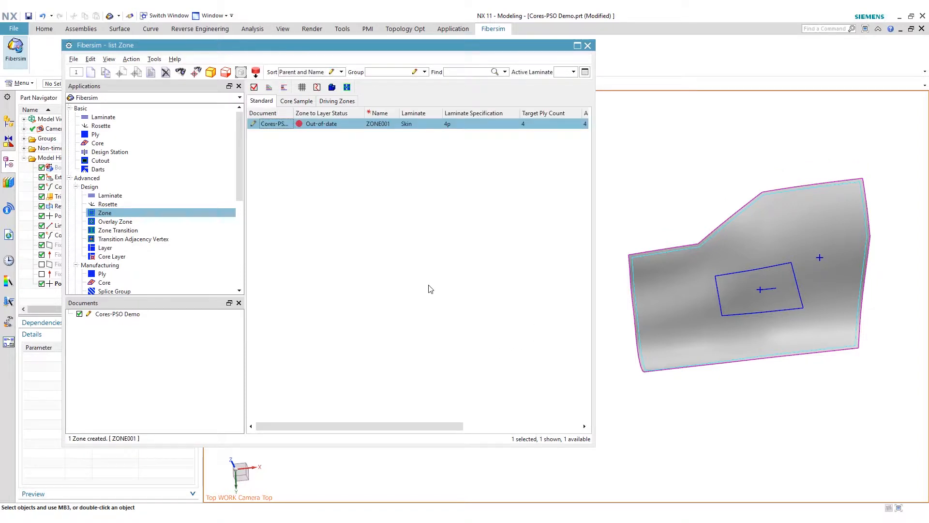
Start a second zone for the Skin laminate and use the inner closed loop of four curves as its boundary.
click(431, 241)
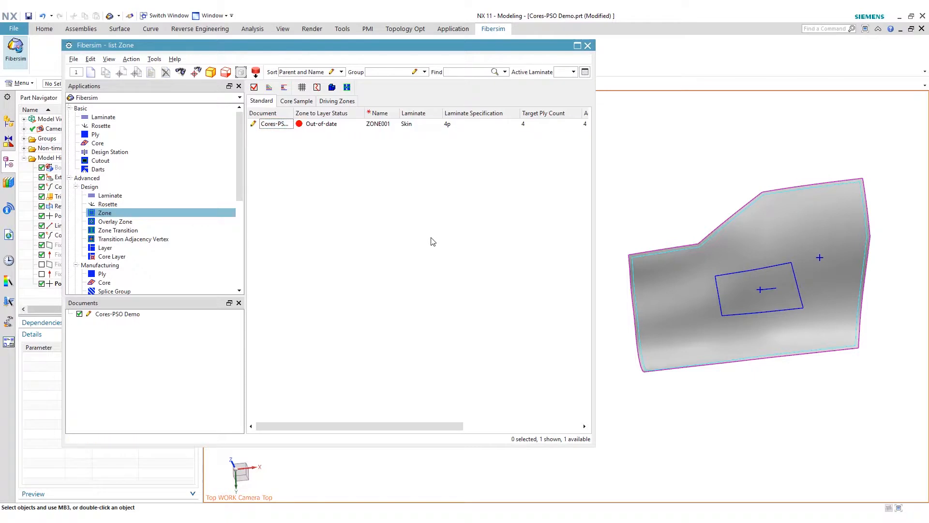
click(348, 123)
right_click(349, 155)
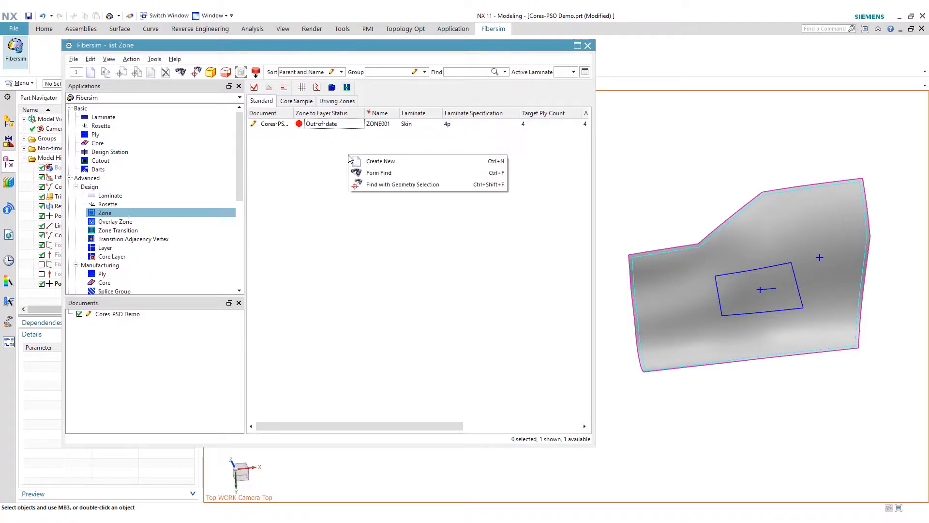
click(367, 160)
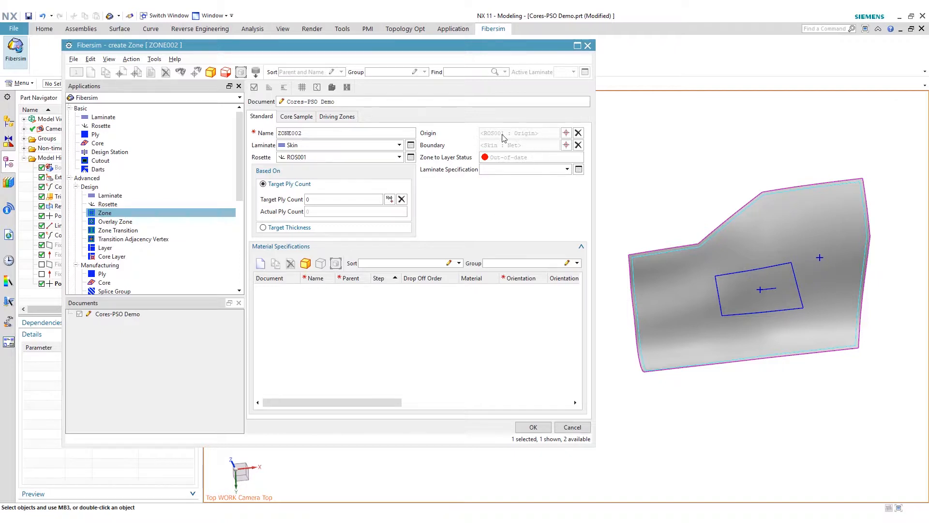
click(565, 146)
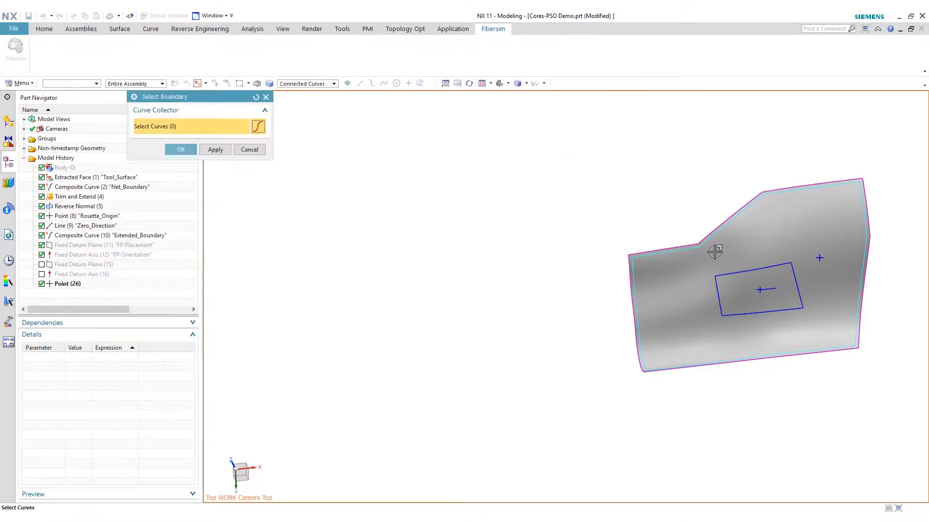
click(741, 271)
click(181, 149)
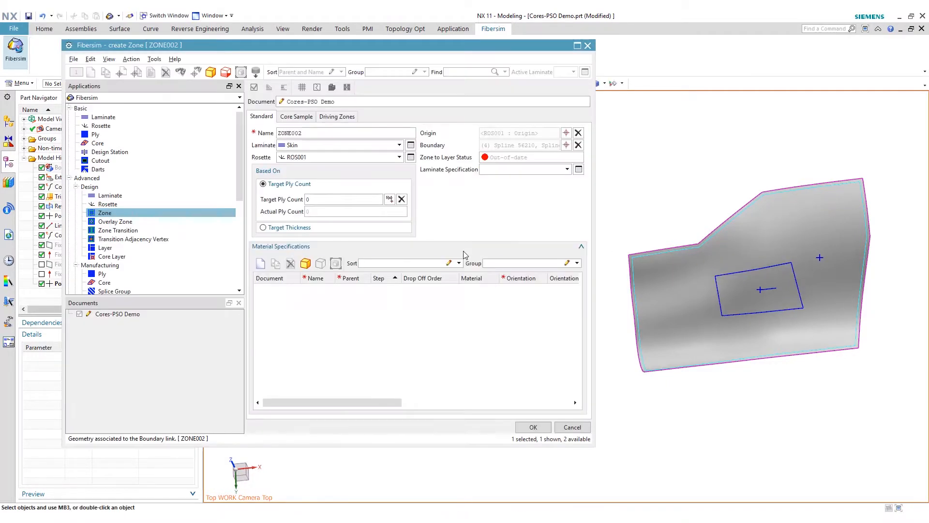
Start a new laminate specification for the second zone based on the existing 4p specification.
click(578, 169)
right_click(270, 218)
right_click(187, 162)
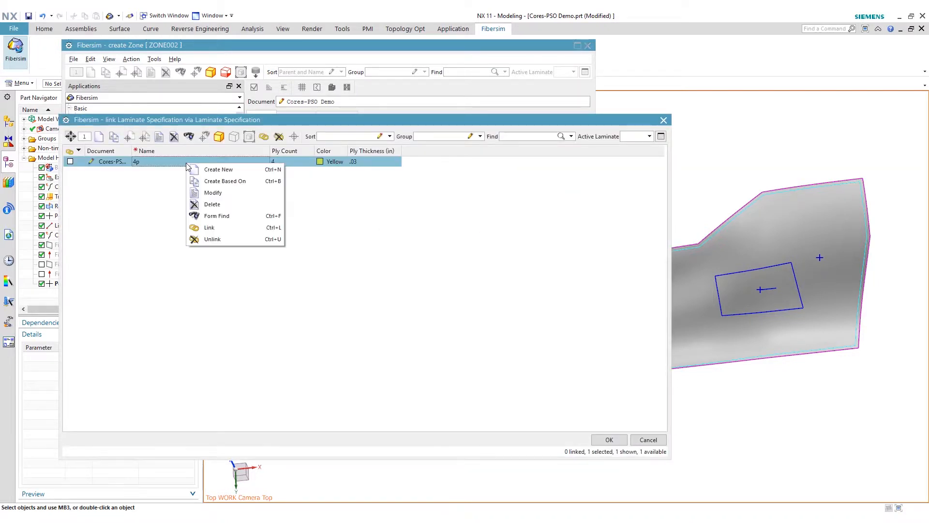
click(225, 183)
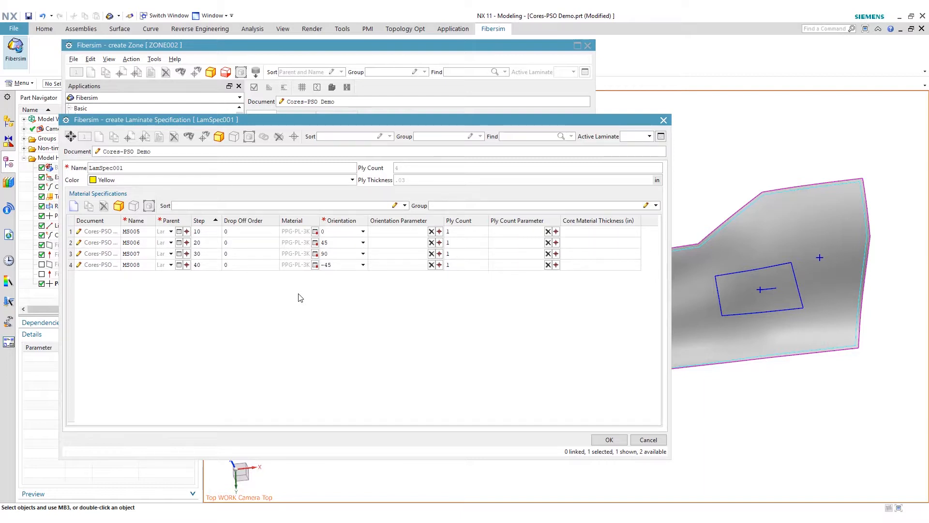
Add a fifth material specification to the new laminate specification and assign it the Honeycomb material.
right_click(217, 295)
click(237, 297)
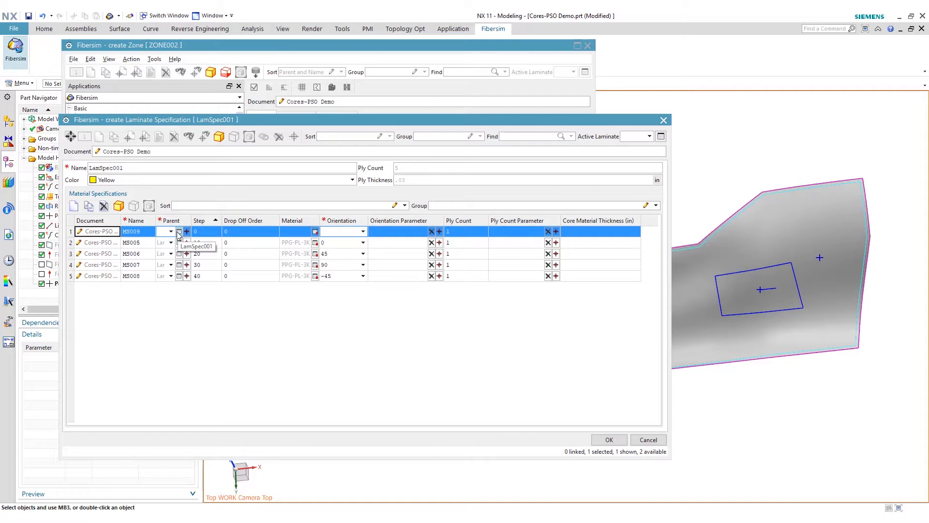
click(316, 231)
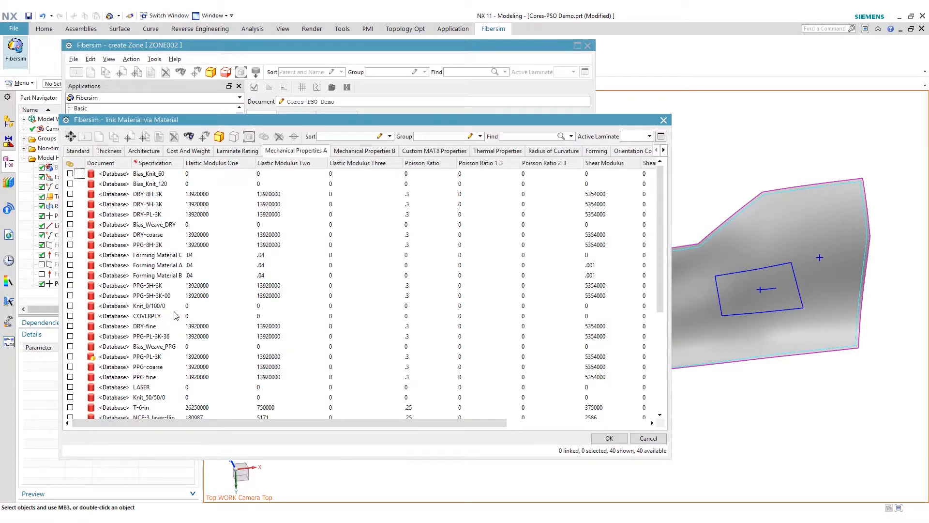
click(70, 367)
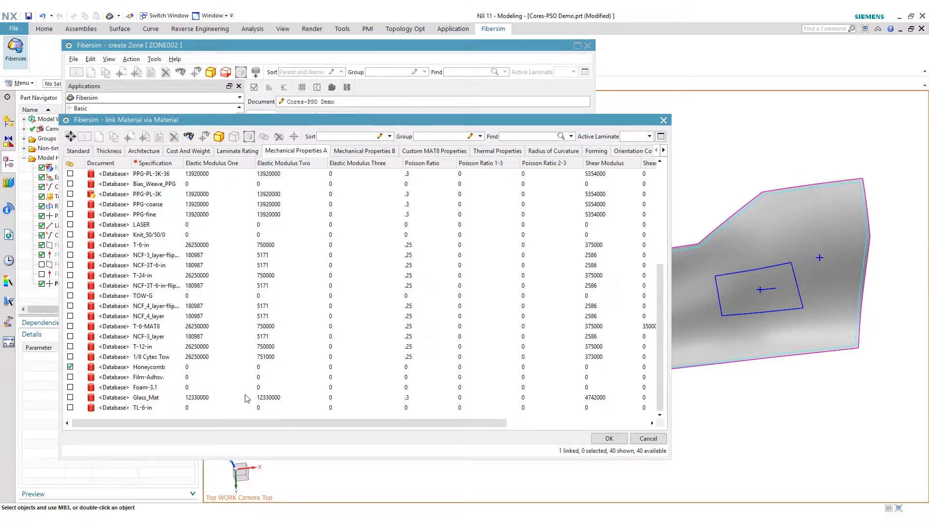
click(632, 440)
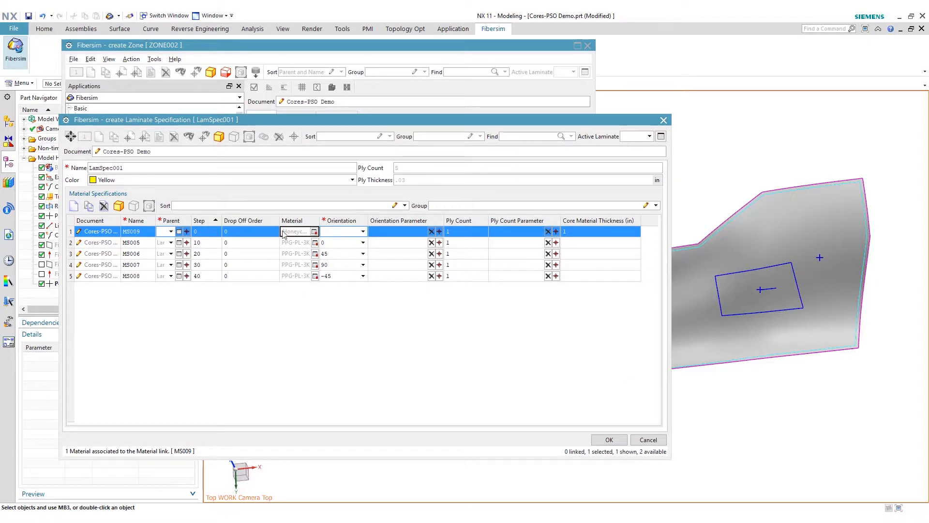
Set the Honeycomb material specification to step 50 and orientation 0, and create the laminate specification.
click(220, 233)
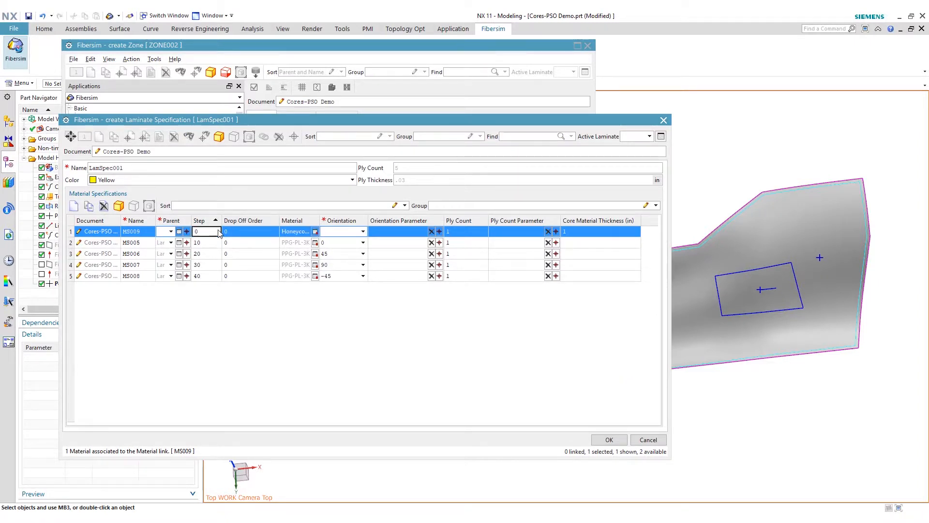
text(50)
click(401, 361)
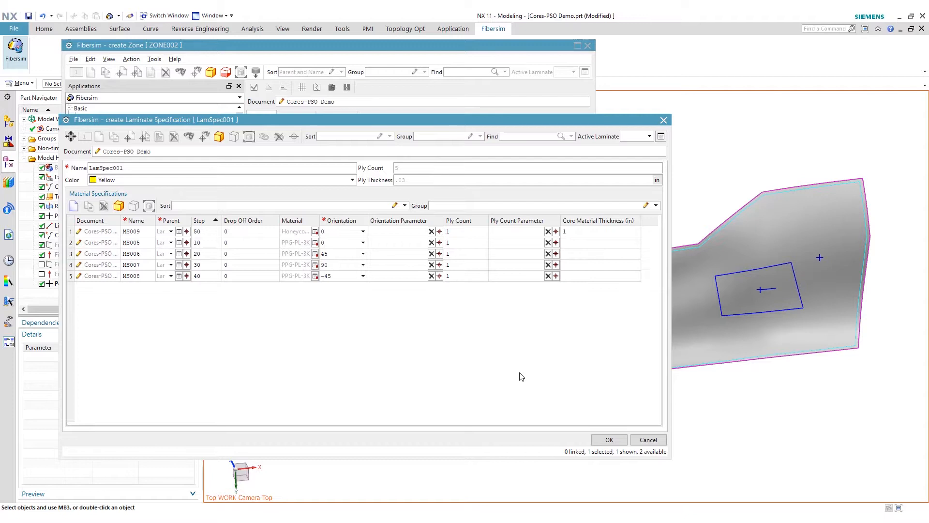
click(609, 440)
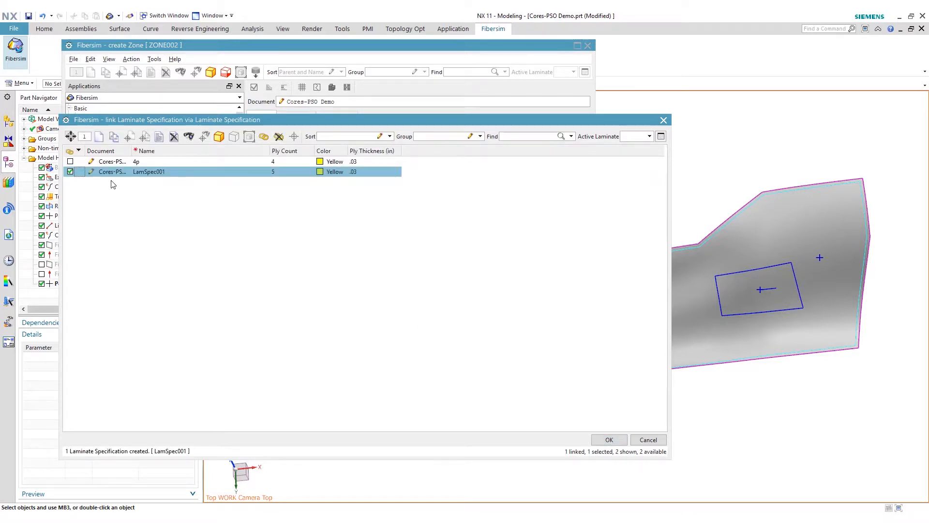
Rename the new five-row laminate specification as 4p + Core.
right_click(177, 174)
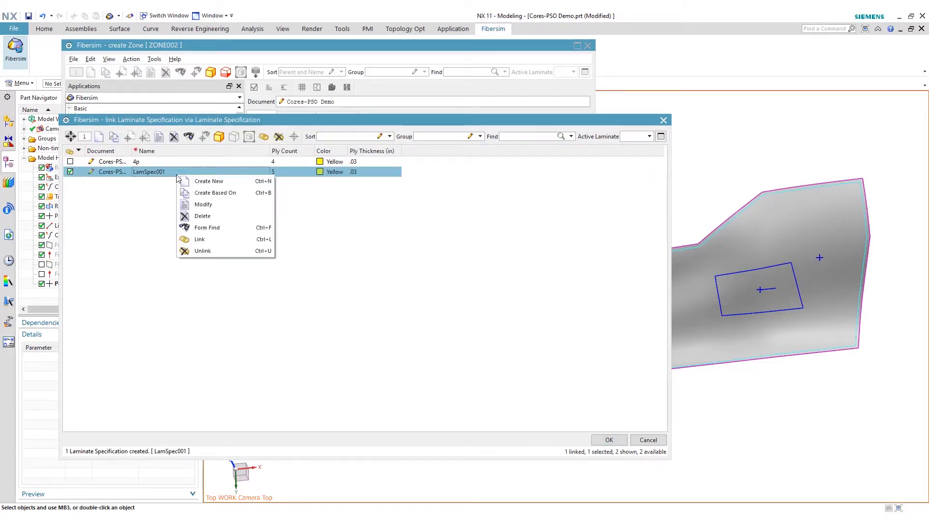
click(204, 189)
double_click(132, 169)
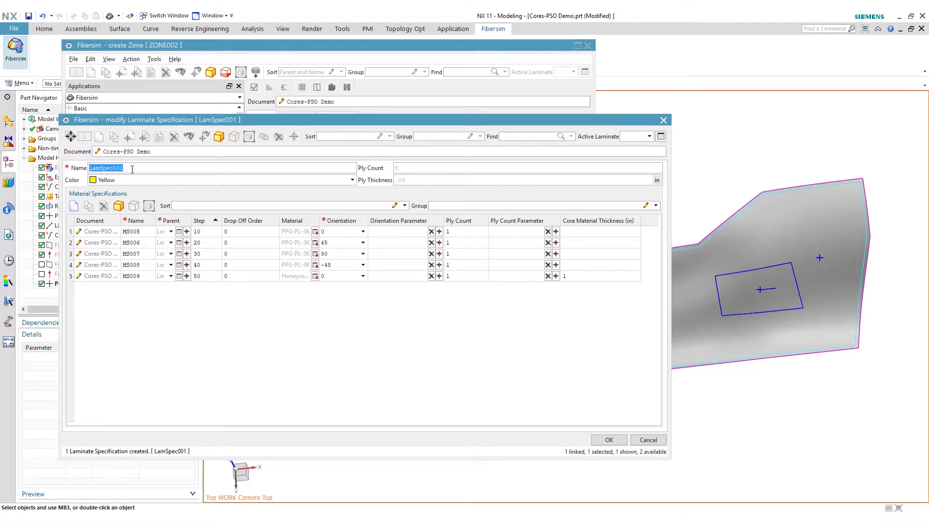
text(4p + Core)
click(620, 438)
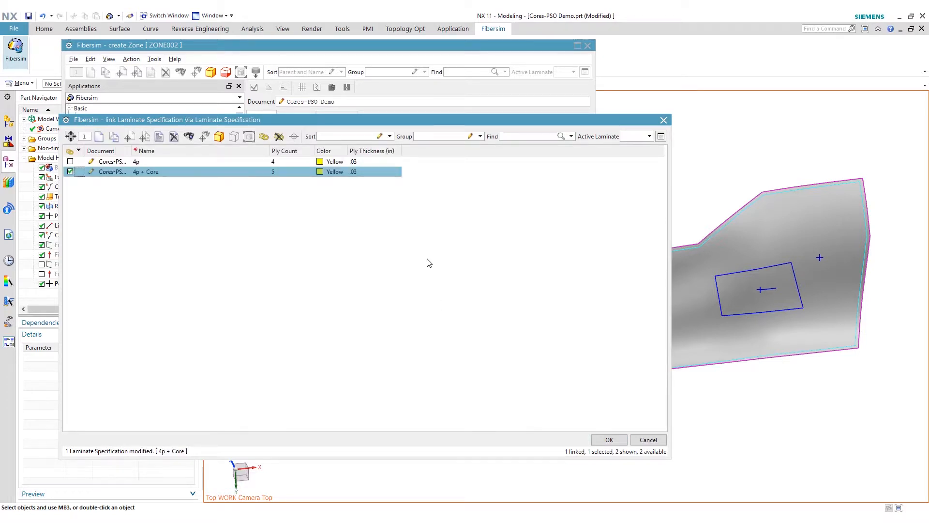
Change the color of the 4p + Core laminate specification to magenta and link it to the second zone.
right_click(325, 173)
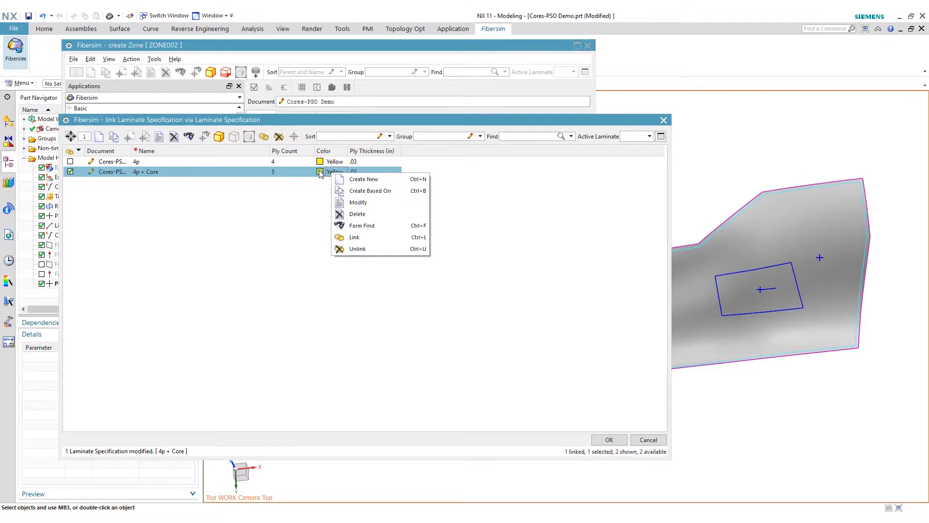
click(361, 202)
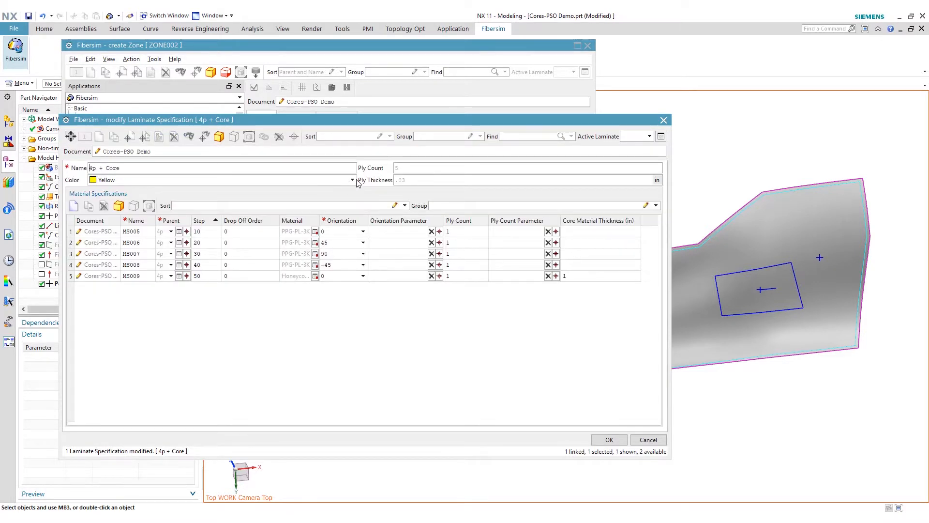
click(352, 180)
click(237, 235)
click(607, 438)
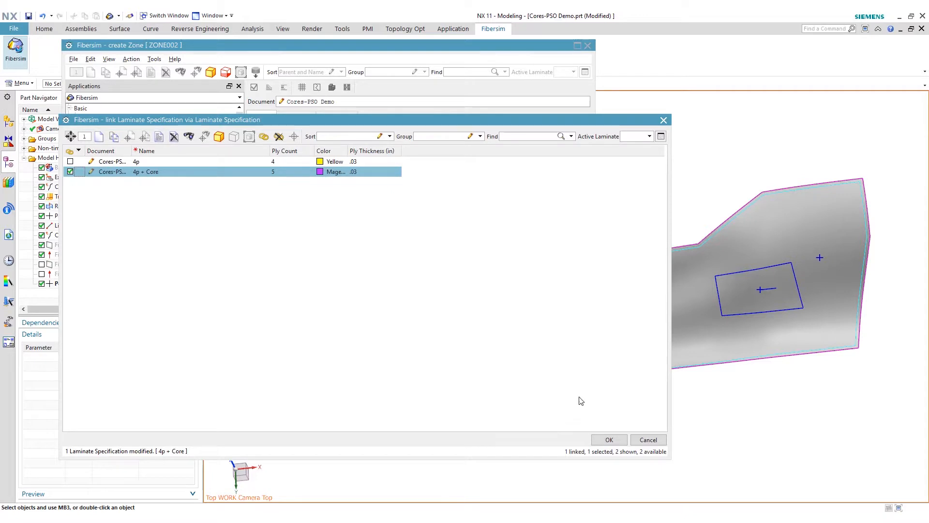
click(610, 440)
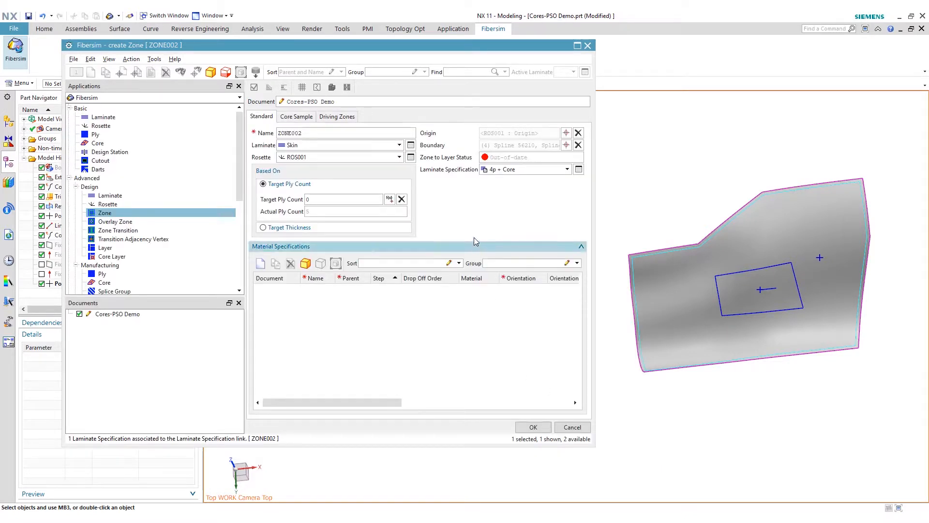
Set the second zone's target ply count to 5, preview its area in the model, and create the zone.
click(303, 199)
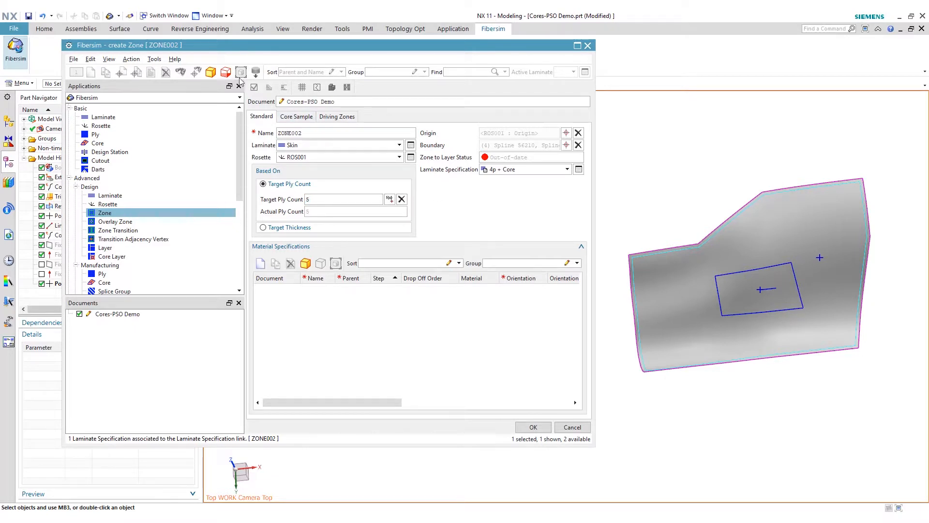
click(211, 72)
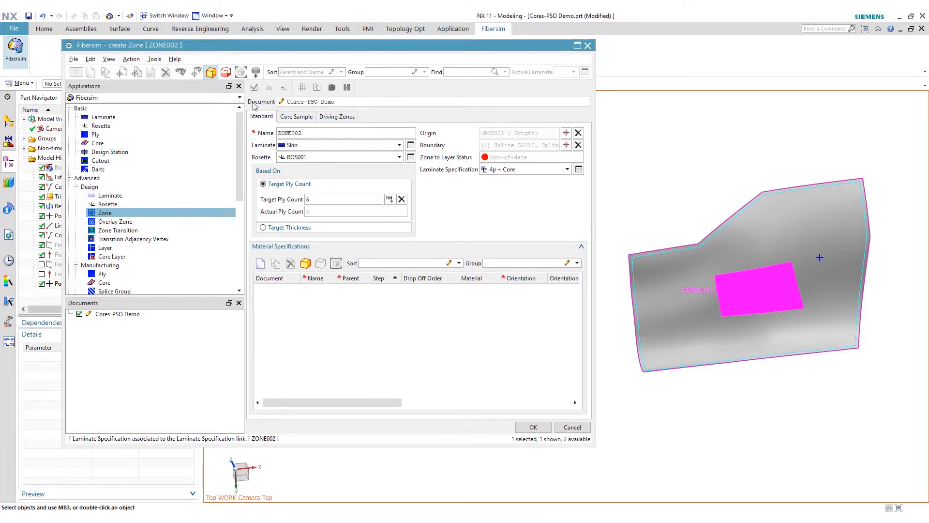
click(211, 72)
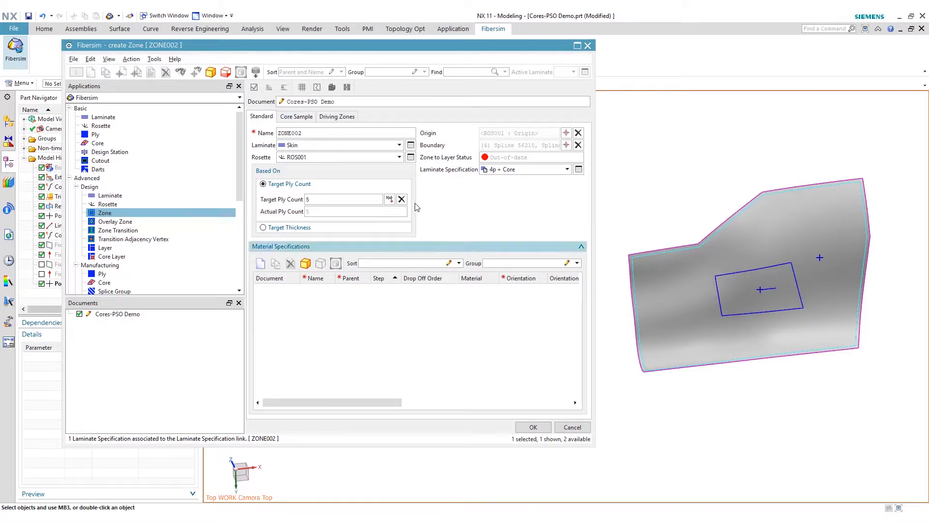
click(533, 427)
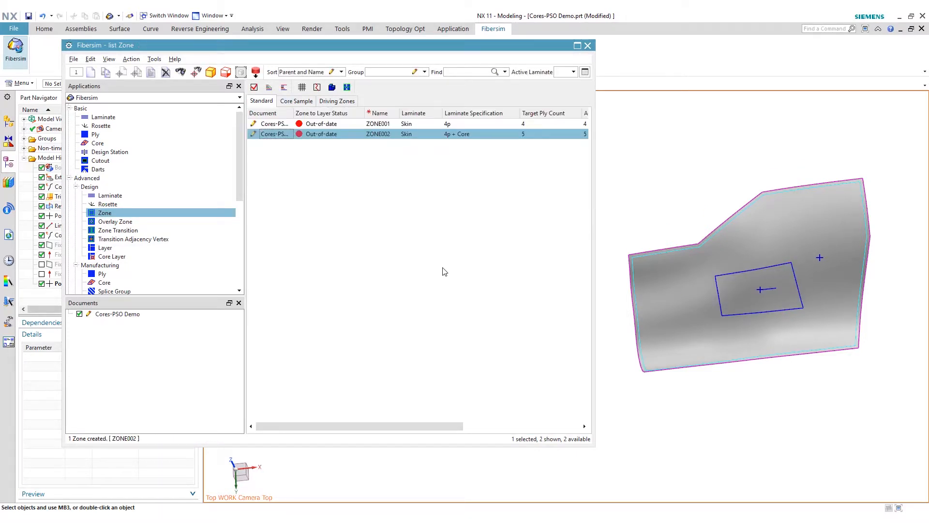
Start a Zone to Layer analysis on both Skin zones.
click(335, 124)
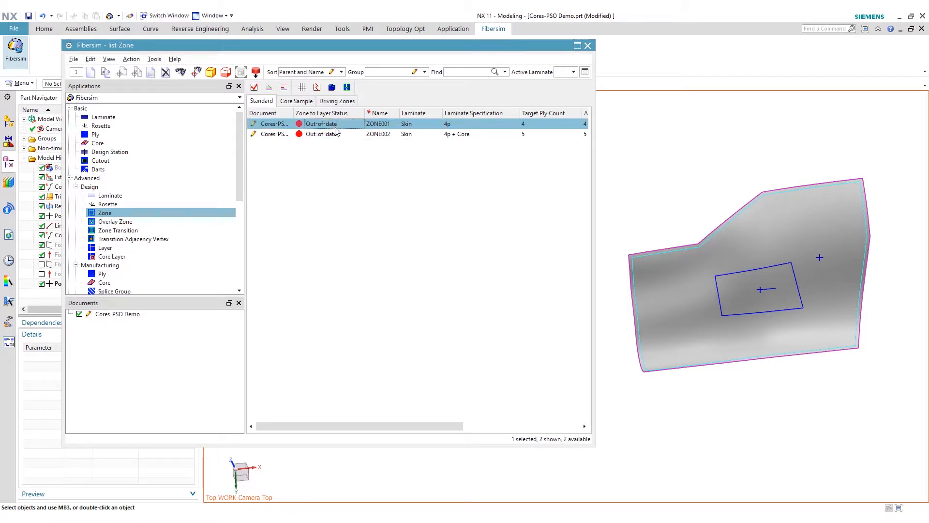
shift+click(337, 134)
click(347, 88)
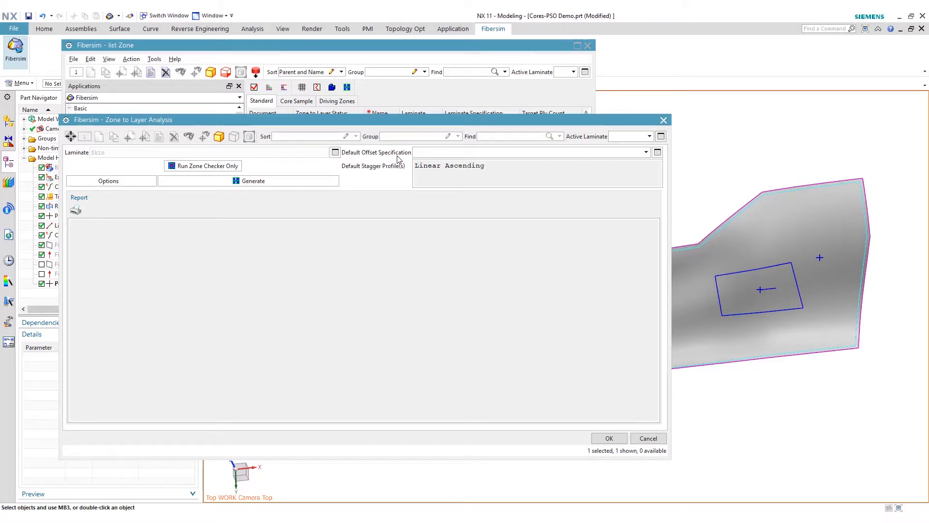
Create an offset specification named 1/4" with an offset distance of .25 in and link it as the analysis default.
click(658, 152)
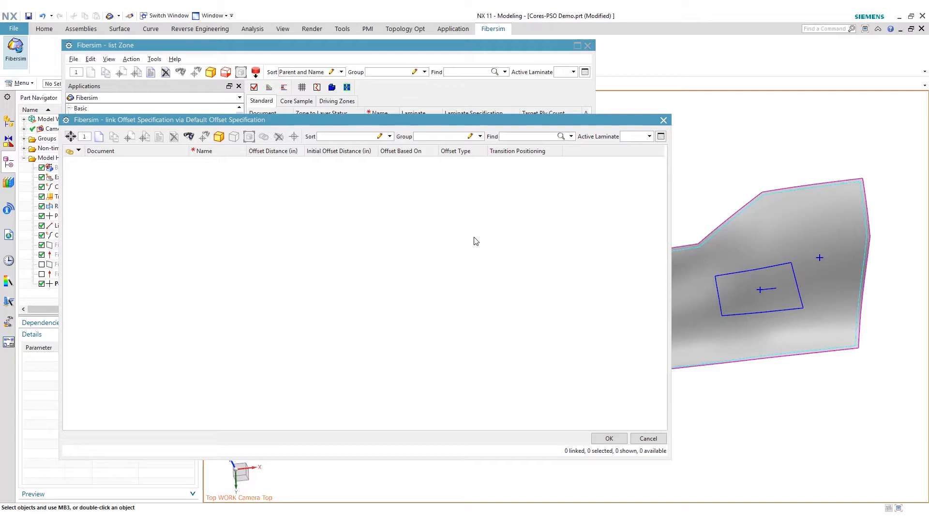
right_click(287, 201)
click(311, 206)
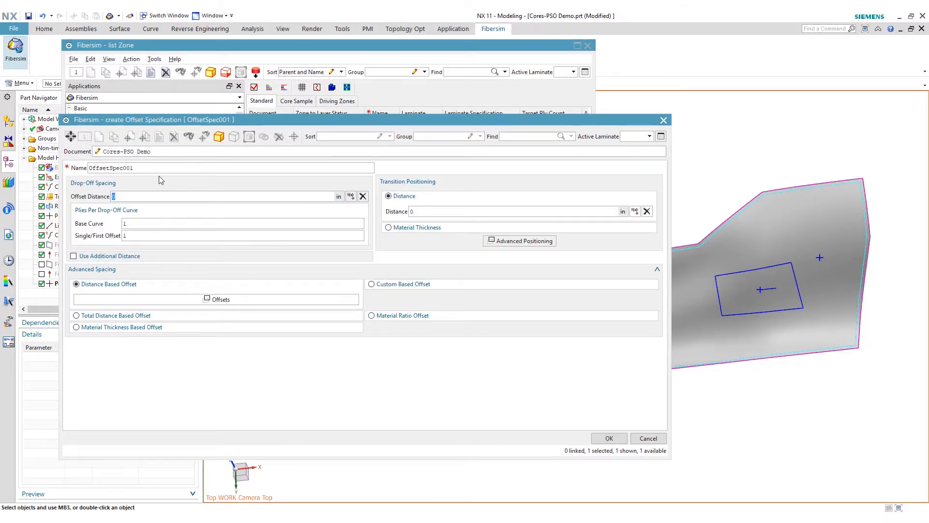
text(.25)
click(149, 169)
text(1/4")
click(609, 438)
click(609, 438)
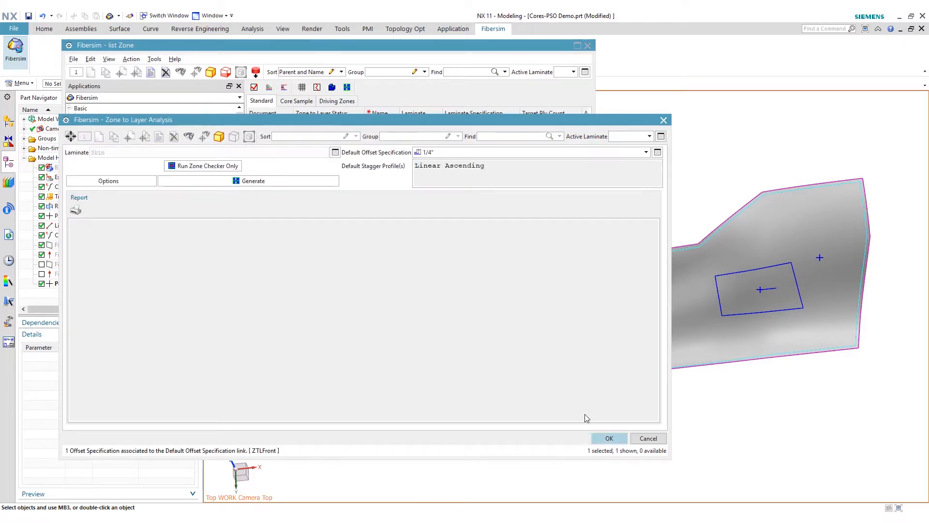
Generate the Skin laminate's layers from the zones, review the analysis report, and accept the analysis.
click(259, 181)
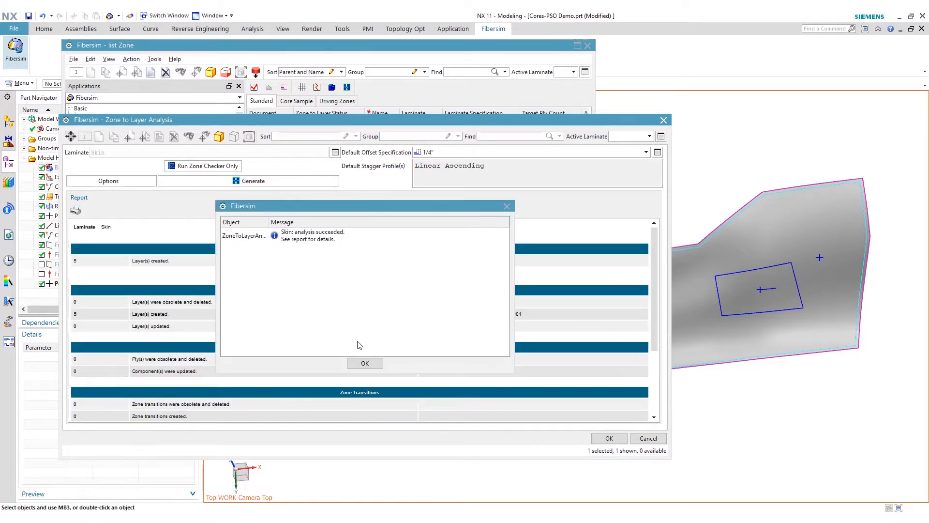
click(359, 364)
scroll(356, 291, down, 3)
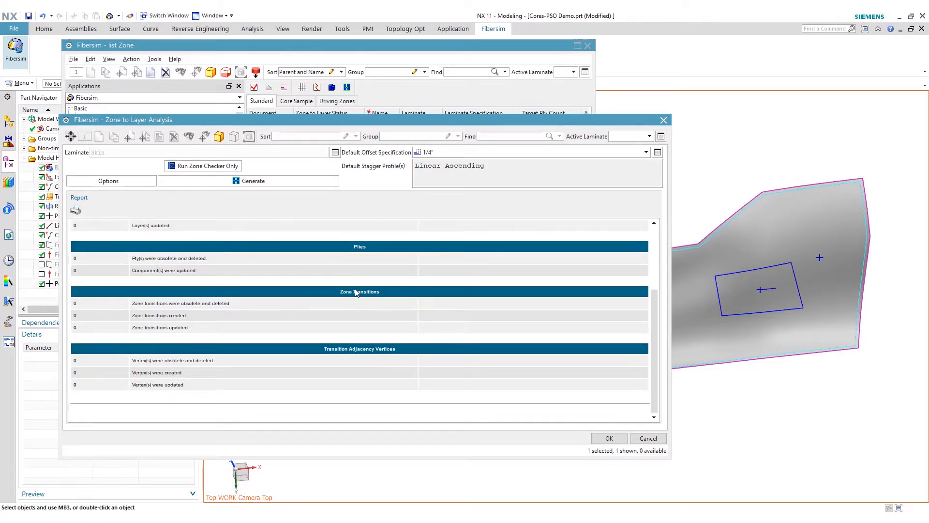
scroll(356, 292, up, 3)
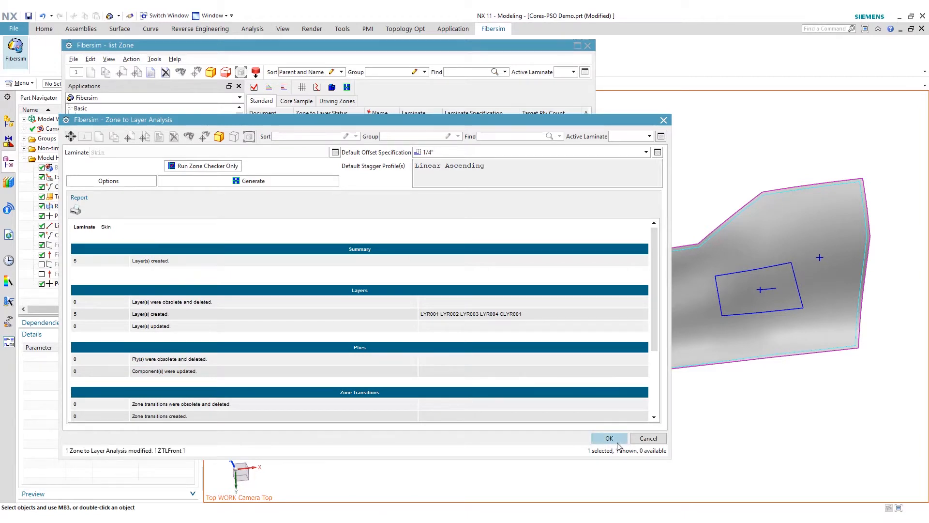
click(610, 438)
Turn on the geometry display and examine the areas of the outer and inner zones in turn.
click(424, 199)
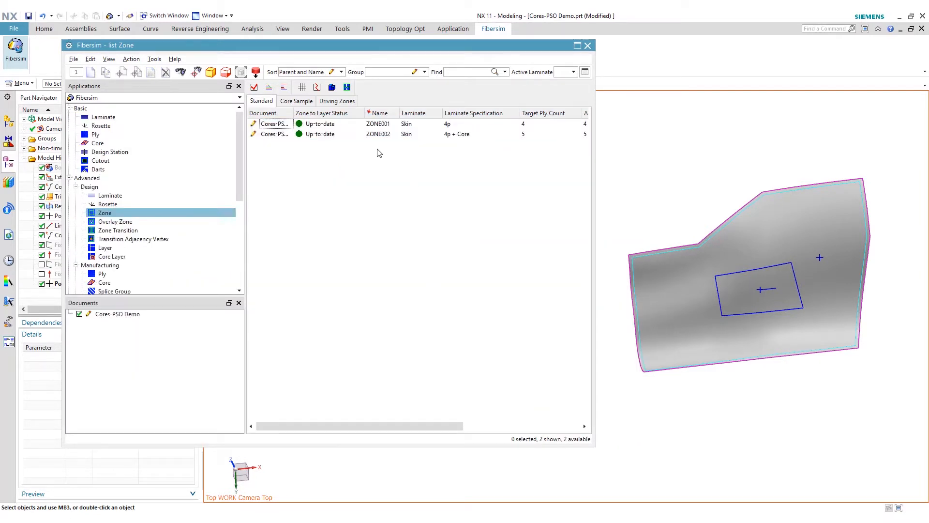
click(345, 125)
click(216, 73)
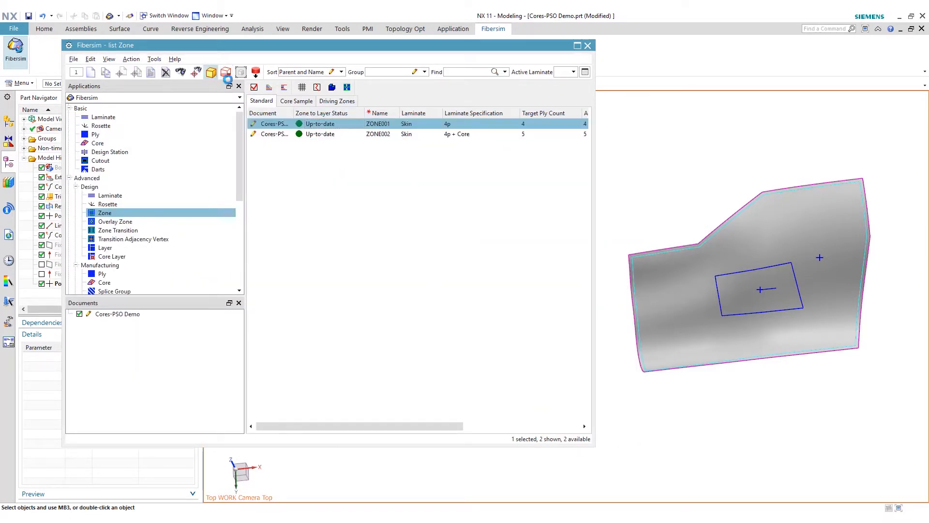
click(351, 136)
click(352, 125)
click(350, 135)
click(411, 209)
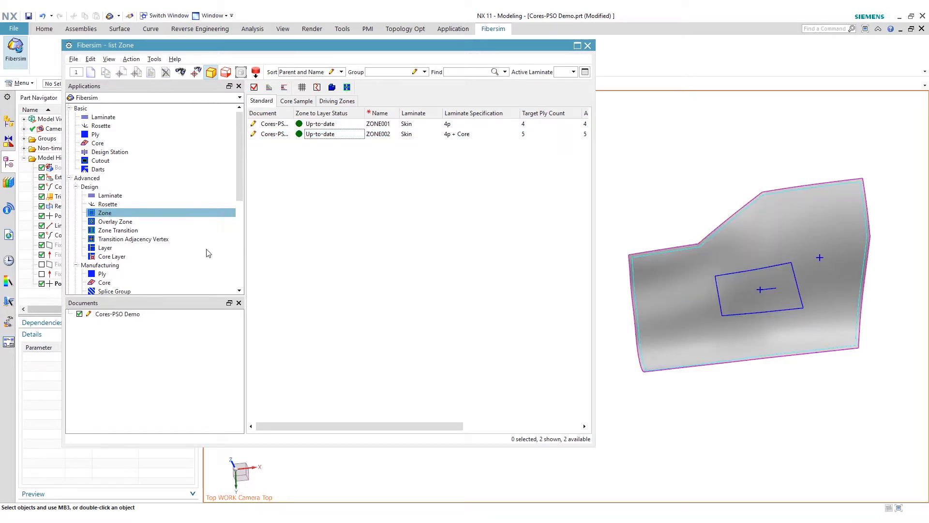
Examine the boundary and fiber direction of each of the four generated layers in the model.
click(106, 249)
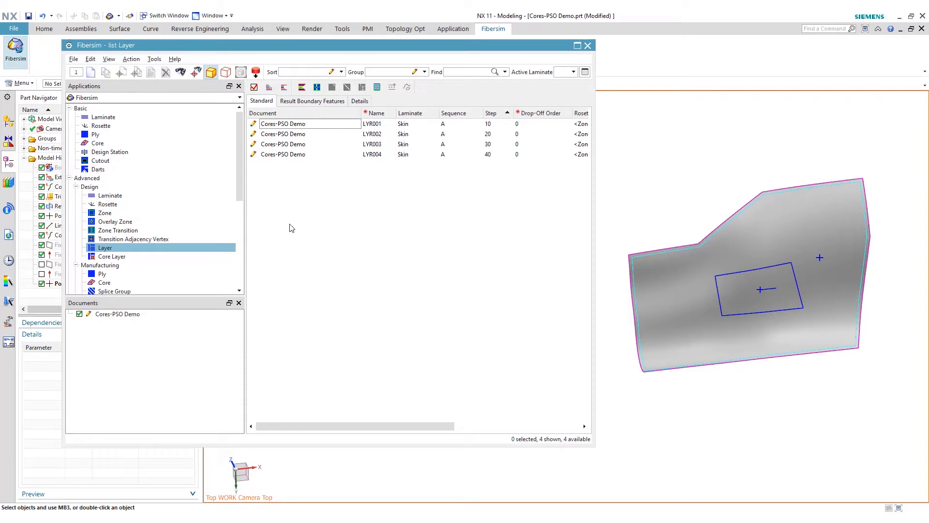
click(325, 127)
click(324, 137)
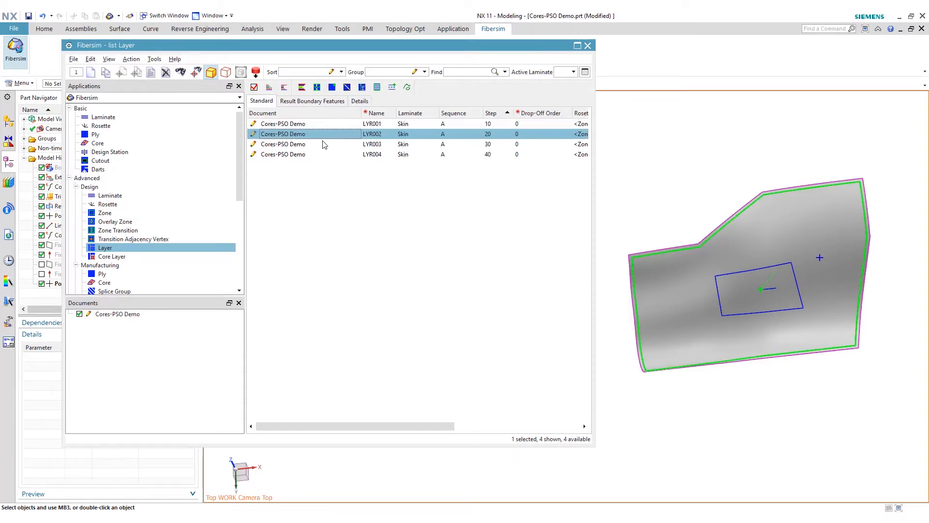
click(322, 146)
click(318, 155)
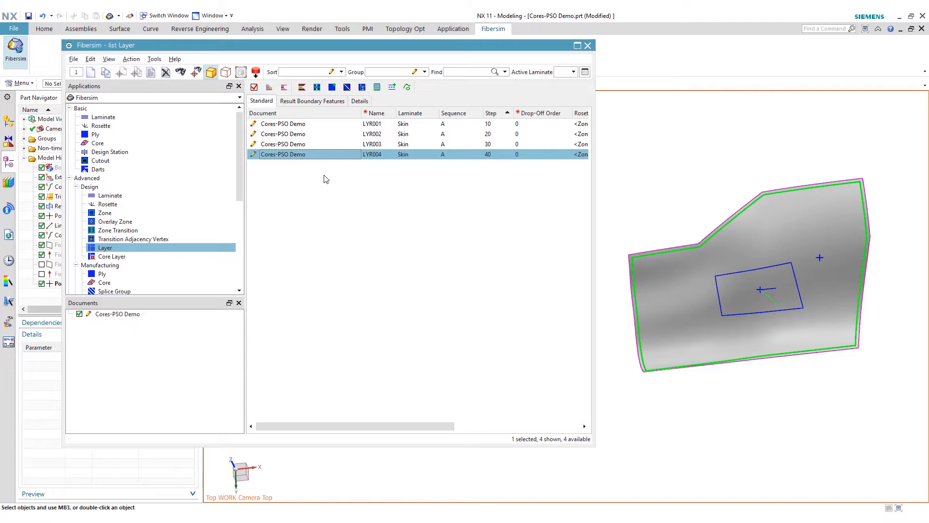
Compare the two zone areas again and examine the boundary of the Honeycomb core layer.
click(108, 213)
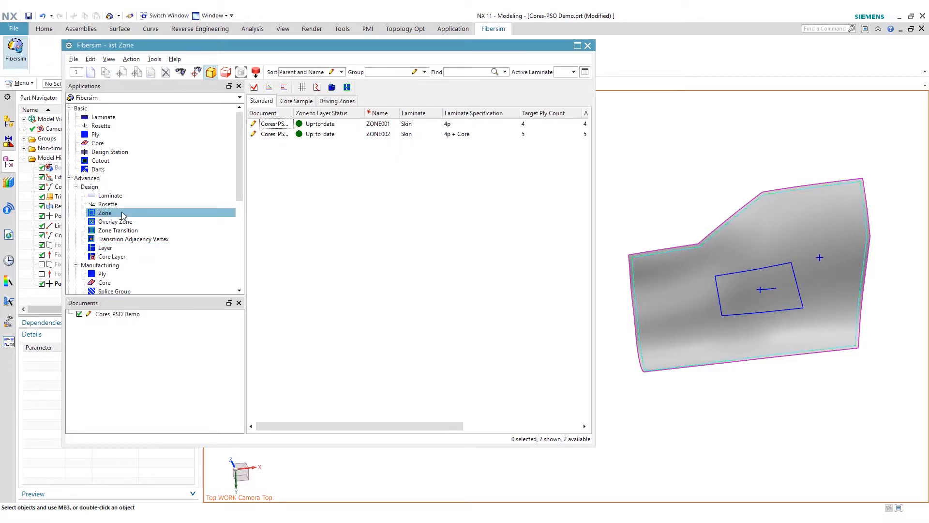
click(351, 127)
click(352, 135)
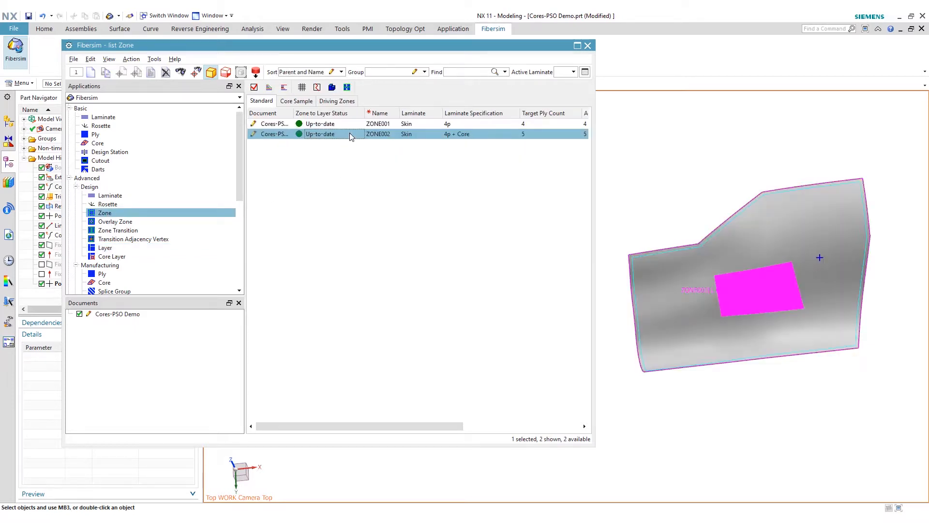
click(358, 163)
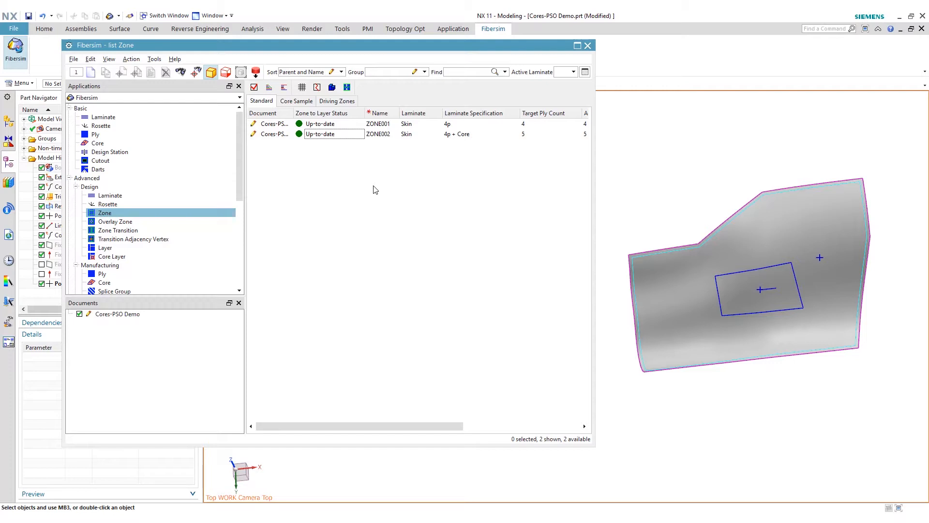
click(112, 256)
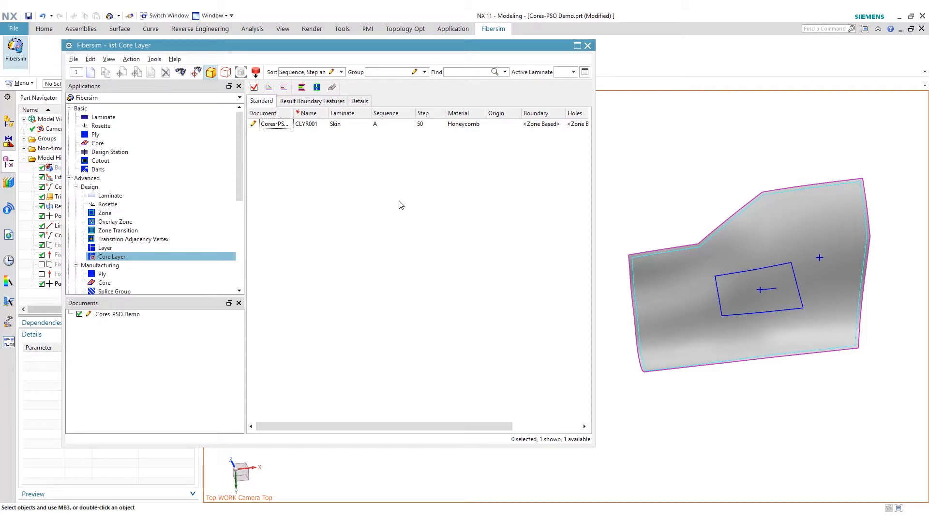
click(413, 125)
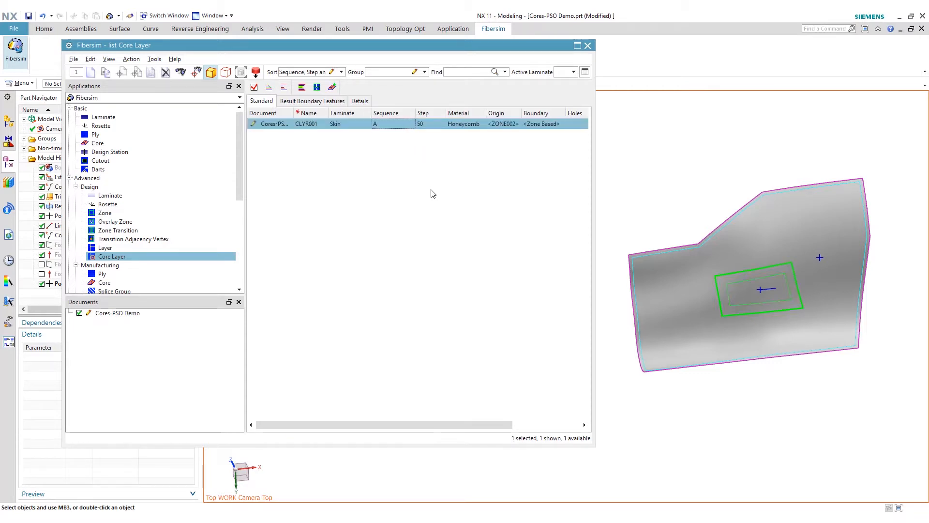
click(415, 209)
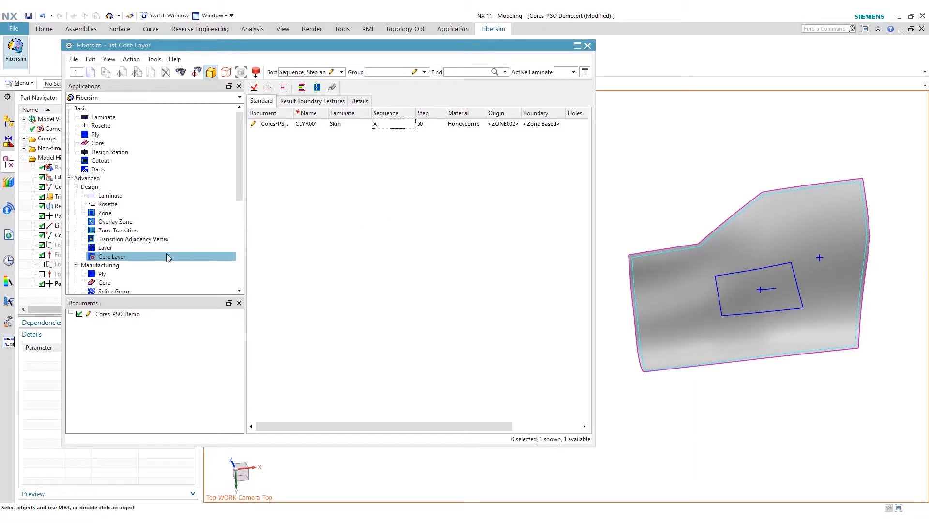
Generate plies from all four layers, LYR001 to LYR004, and show the list of plies.
click(107, 248)
click(324, 128)
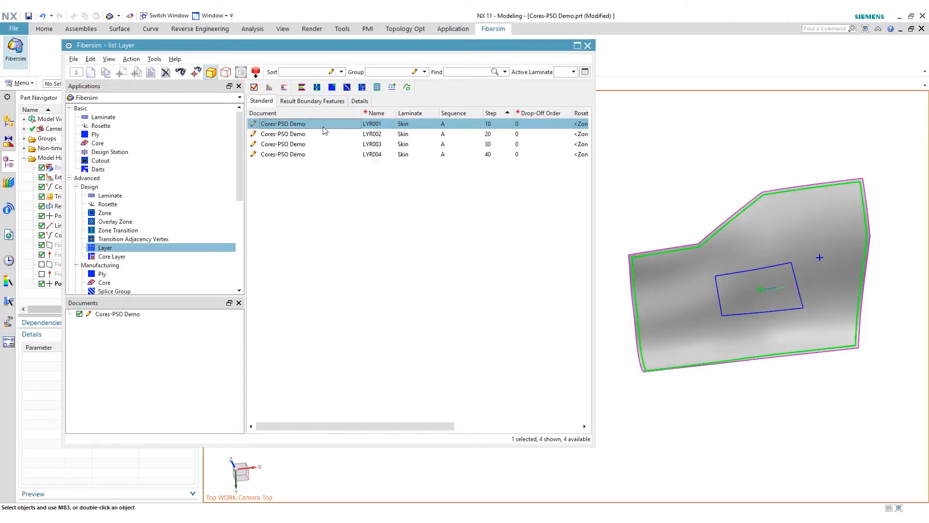
shift+click(310, 154)
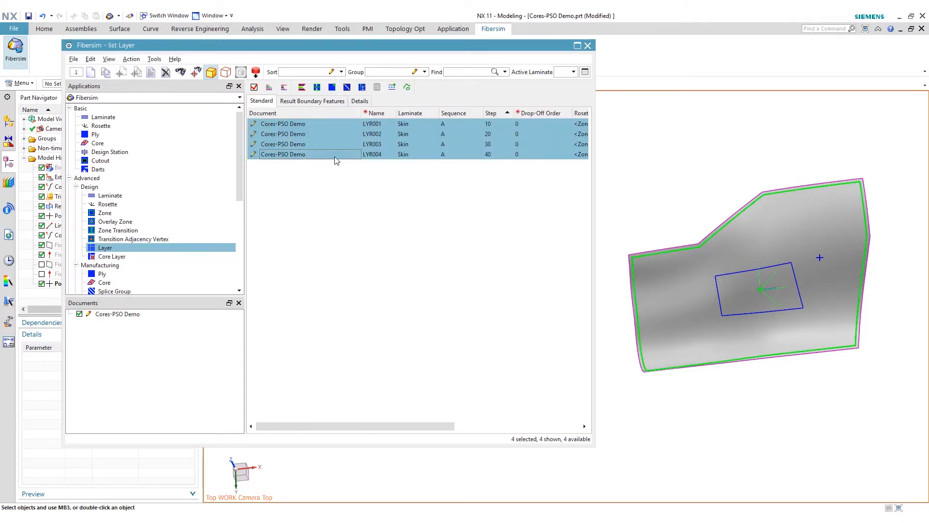
click(335, 88)
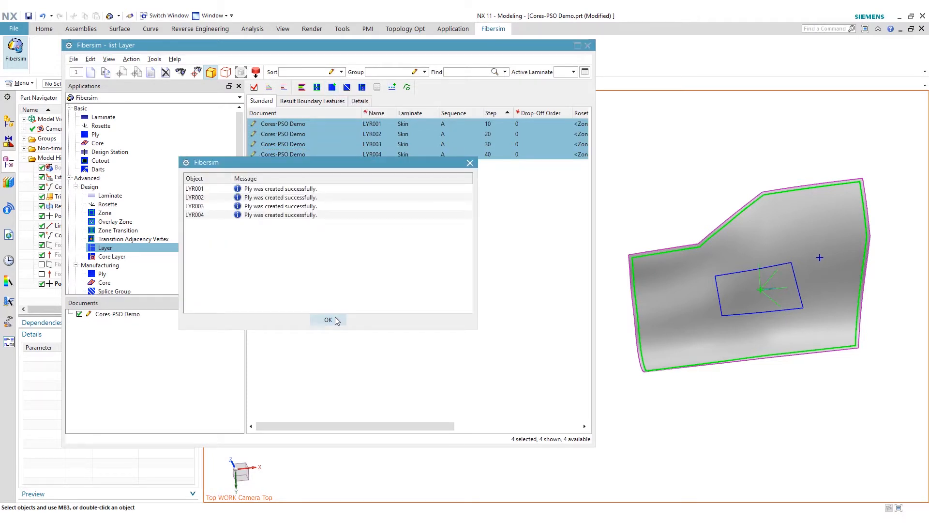
click(341, 318)
scroll(166, 197, down, 2)
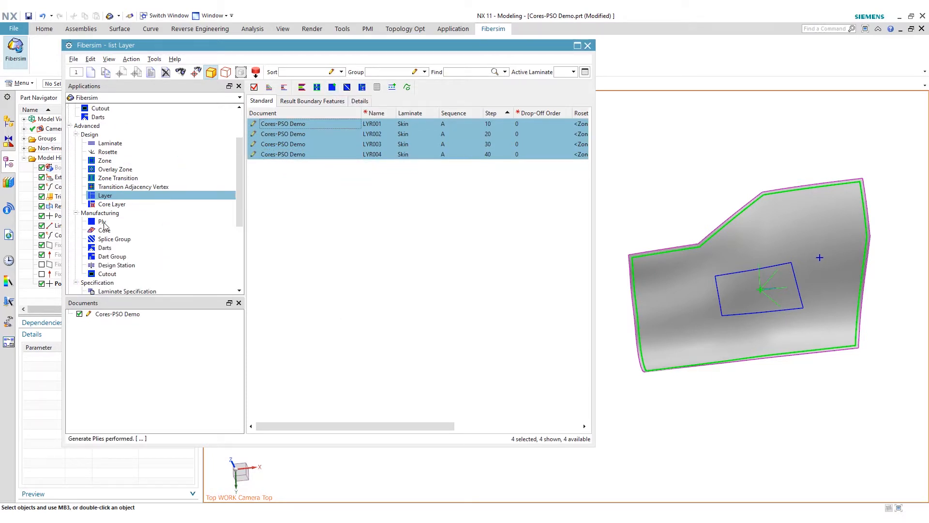
click(102, 221)
Change core layer CLYR001 to a Virtual Constant Core, generate its core, and save the modified layer.
click(121, 204)
double_click(296, 125)
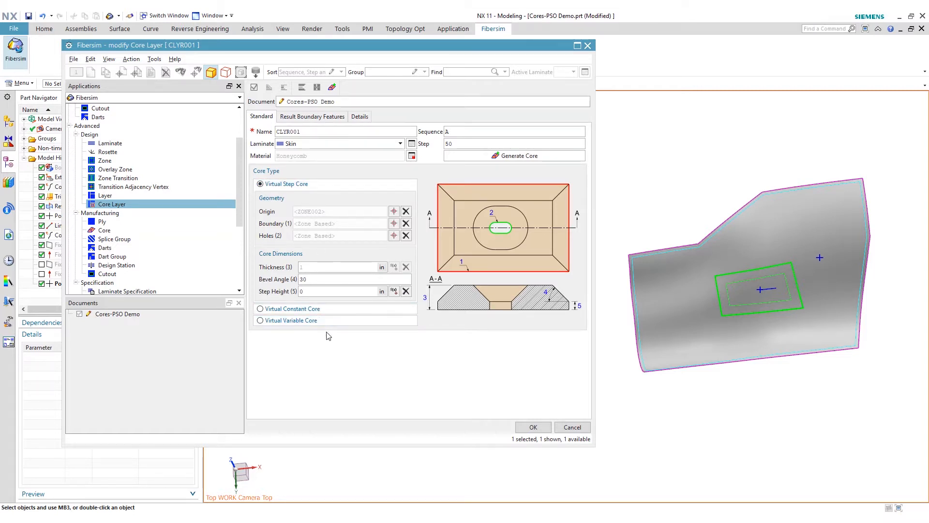
click(324, 309)
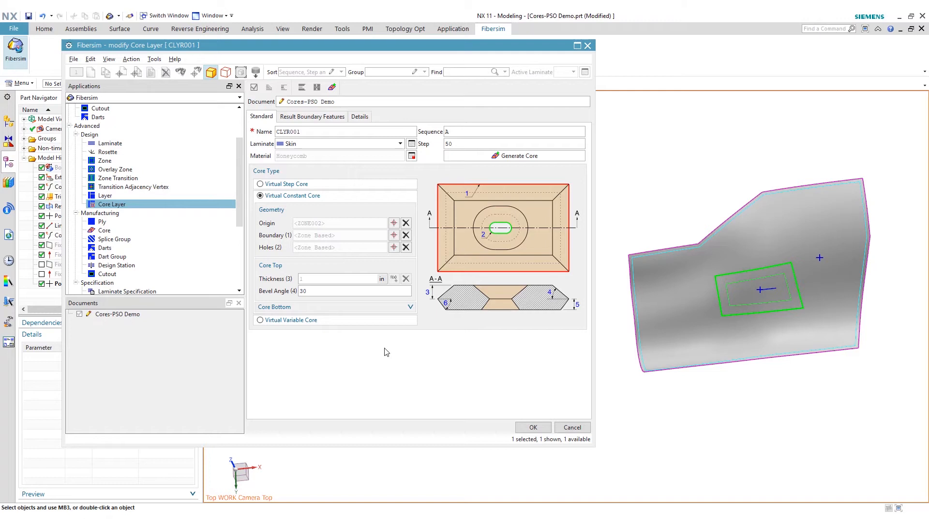
click(495, 156)
click(329, 320)
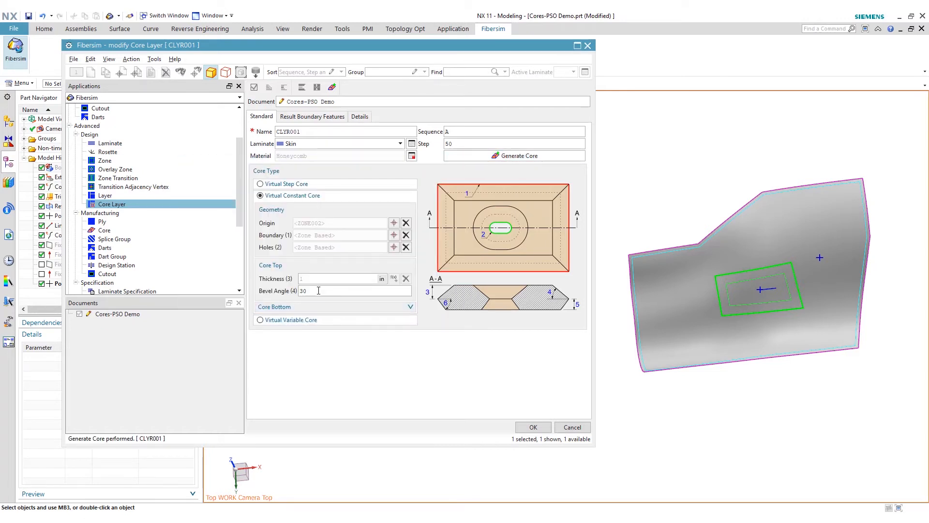
click(104, 230)
click(287, 261)
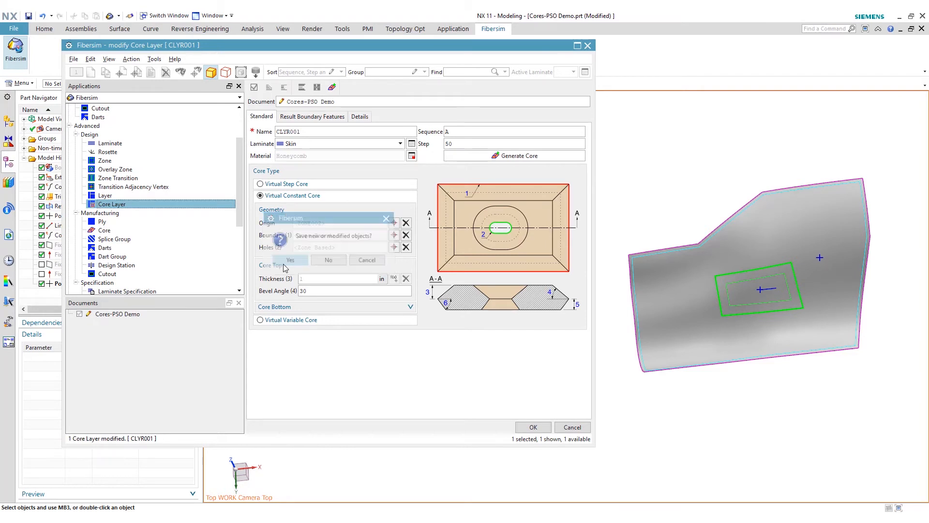
Examine the generated Honeycomb core in the model, and review the lists of plies and cores.
click(330, 124)
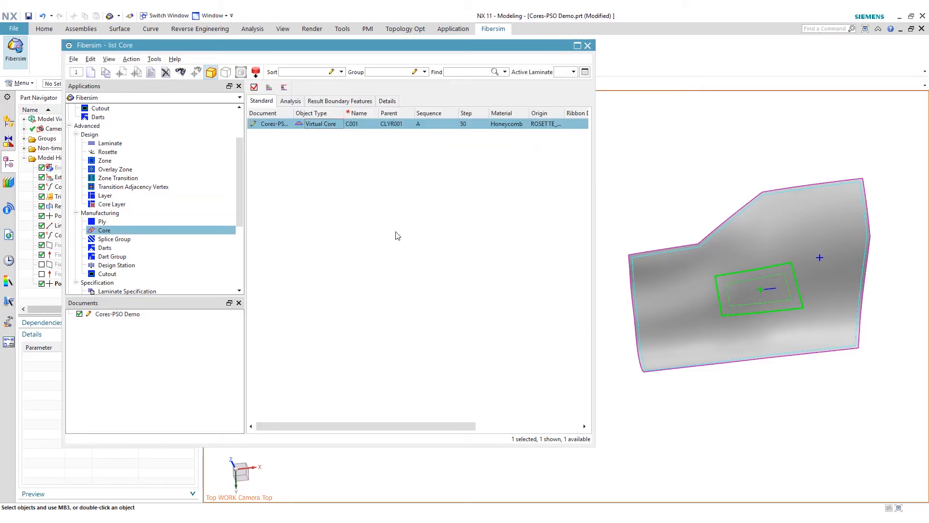
middle_drag(762, 317, 759, 290)
click(329, 291)
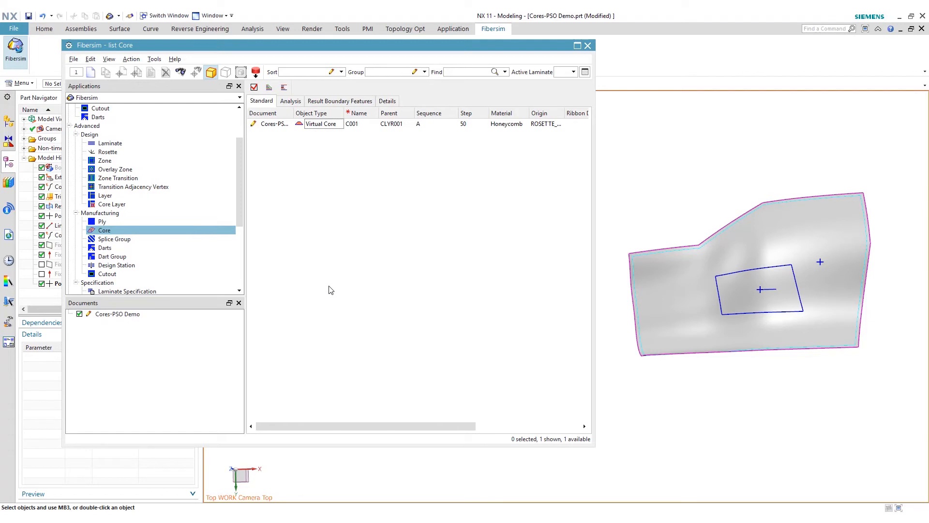
click(111, 221)
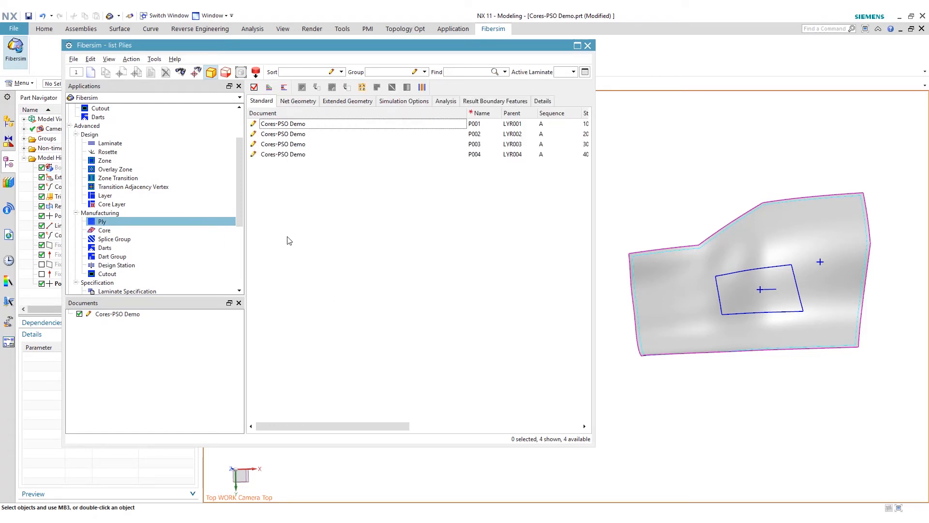
click(105, 230)
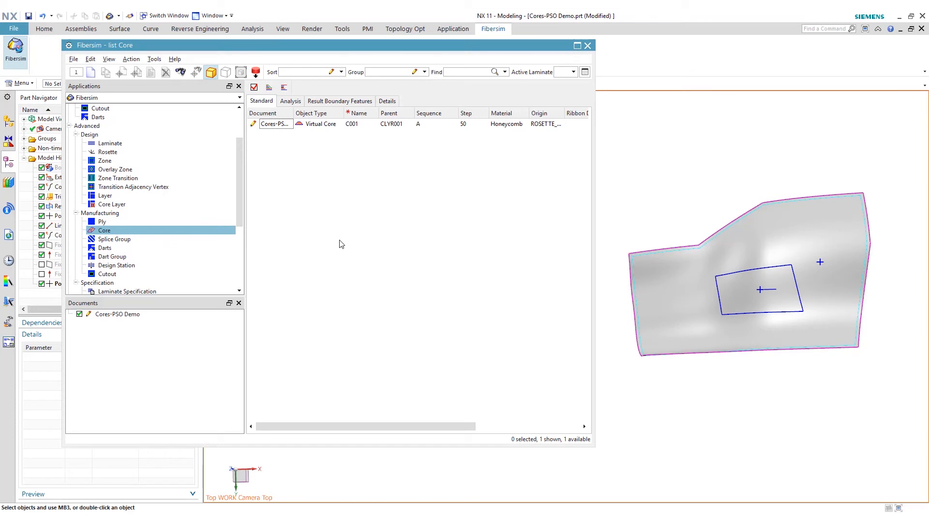